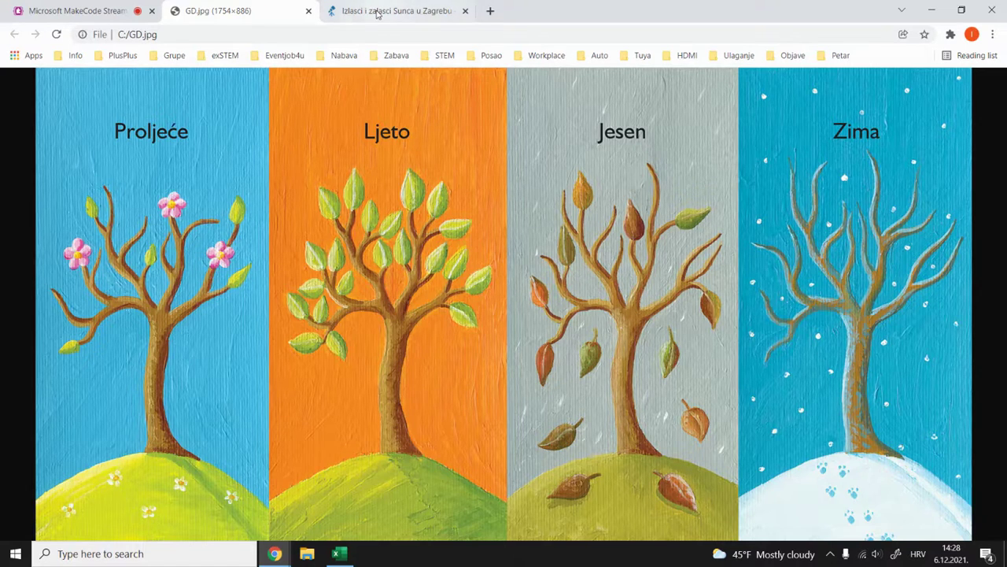
Open the Zagreb sunrise and sunset page, look over its 2021 table and copy the page's web address
click(377, 12)
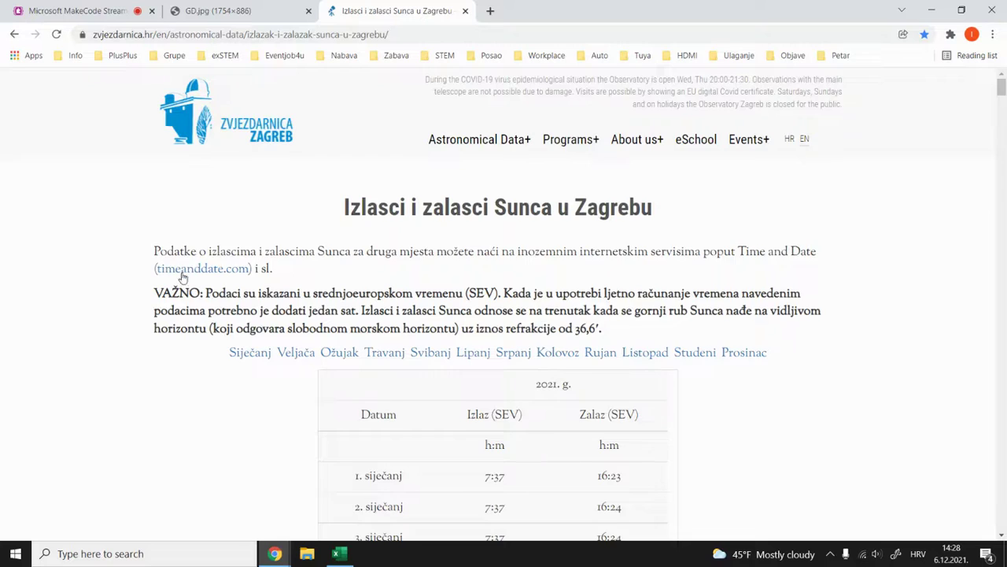
scroll(184, 286, down, 3)
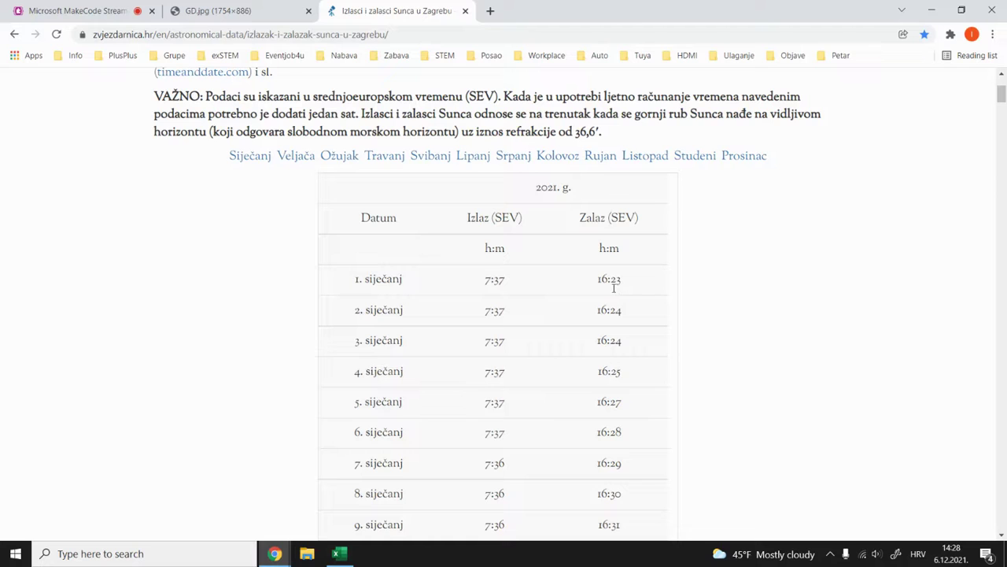
scroll(614, 288, up, 3)
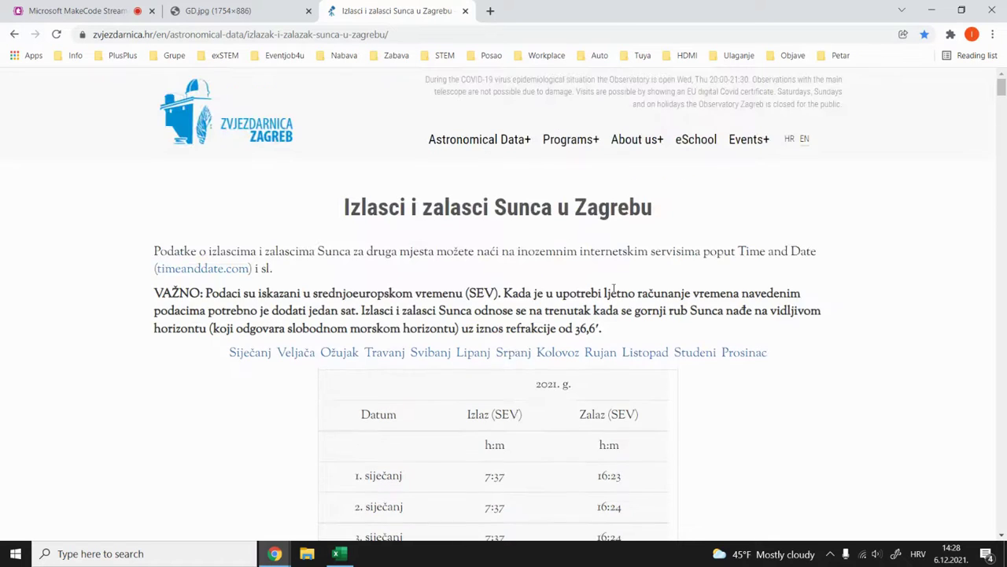
click(245, 36)
key(ctrl+c)
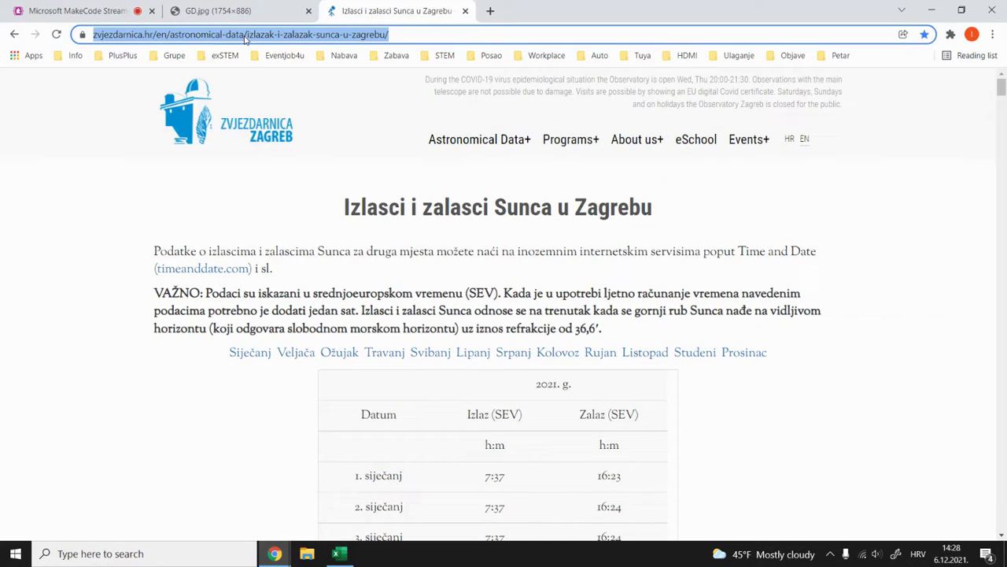
Switch to the empty Excel workbook and start a web data import from the copied zvjezdarnica.hr address
click(339, 553)
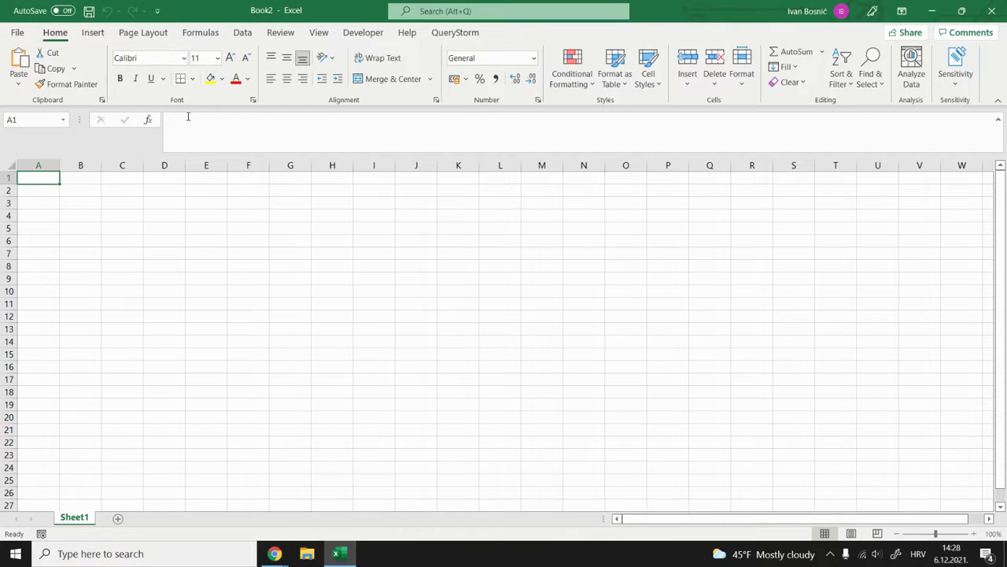
click(236, 36)
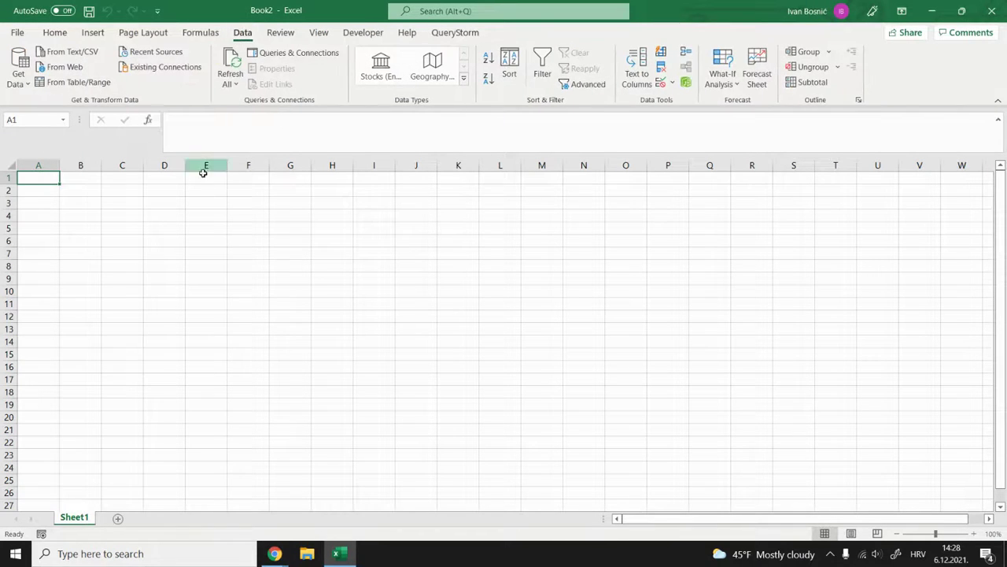
click(61, 67)
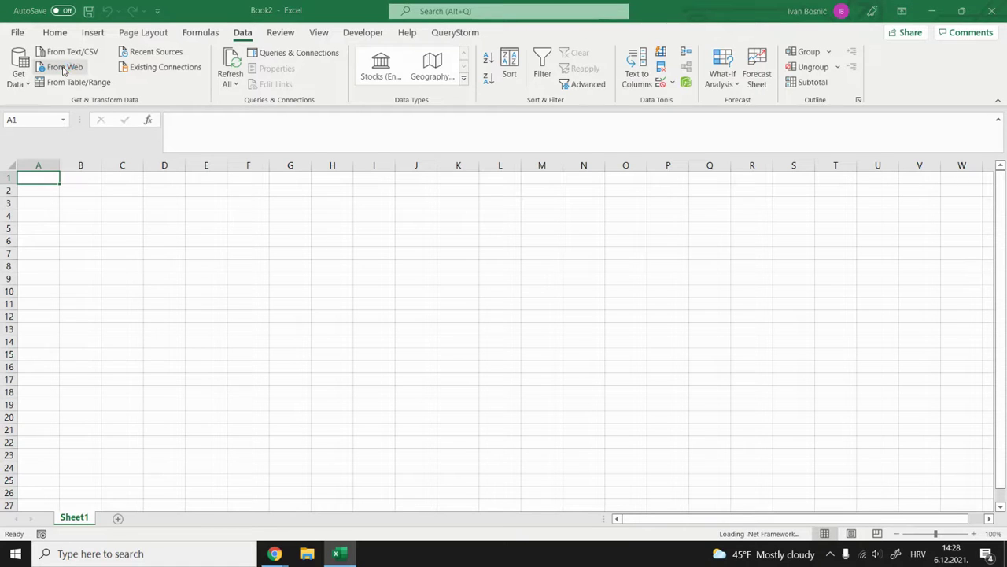
click(62, 68)
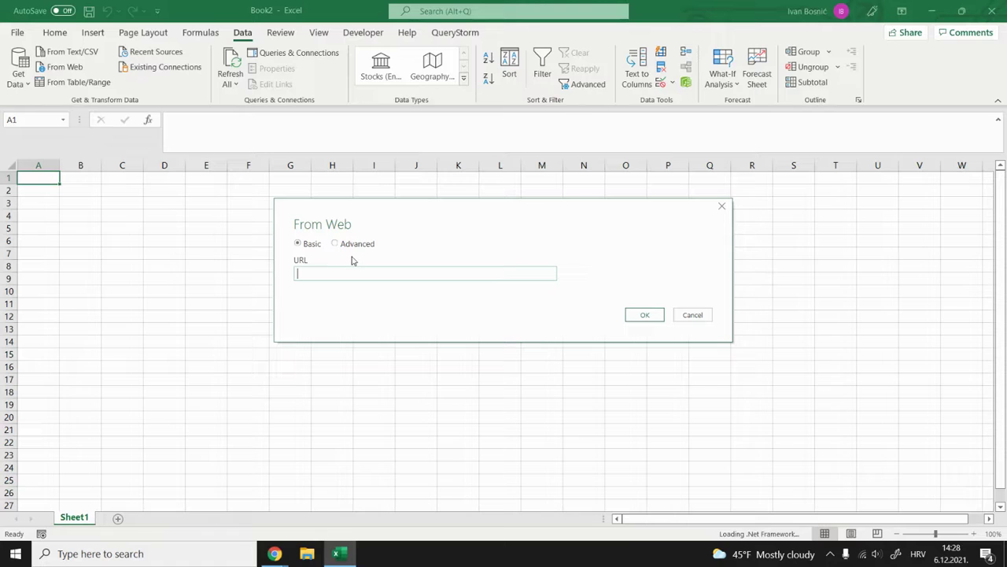
key(ctrl+v)
click(632, 318)
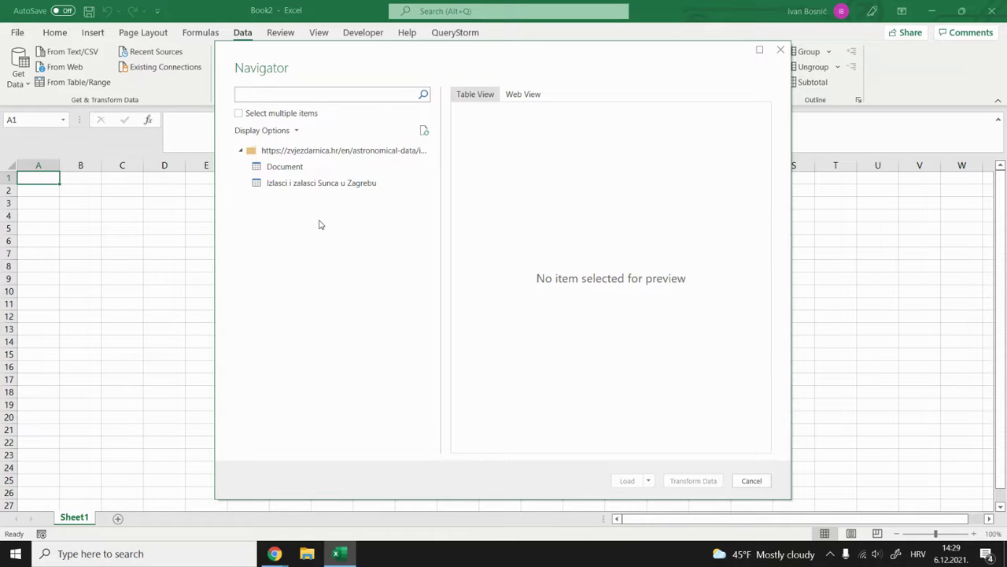
Load the table "Izlasci i zalasci Sunca u Zagrebu" into a new sheet and dismiss the query list
click(279, 187)
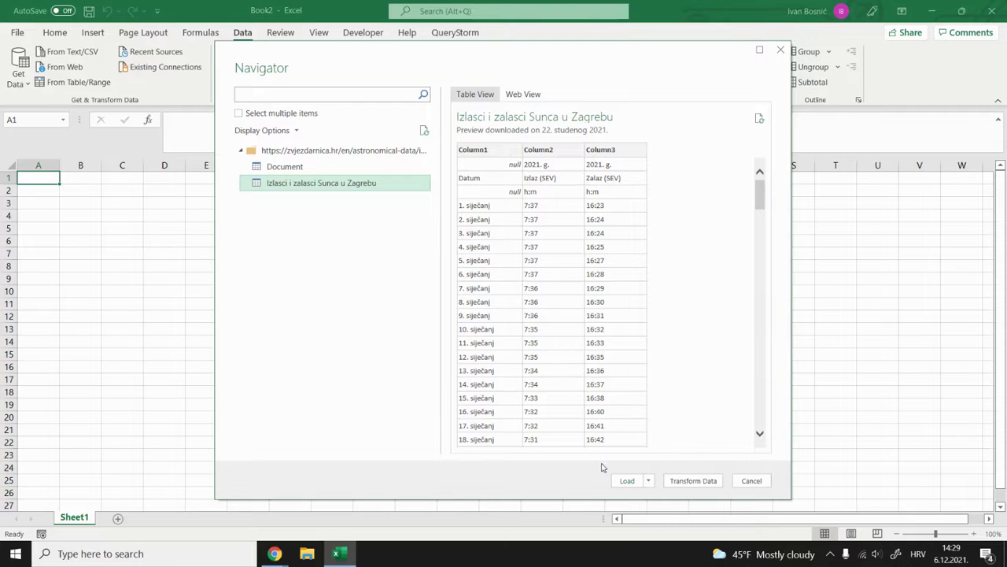
click(622, 480)
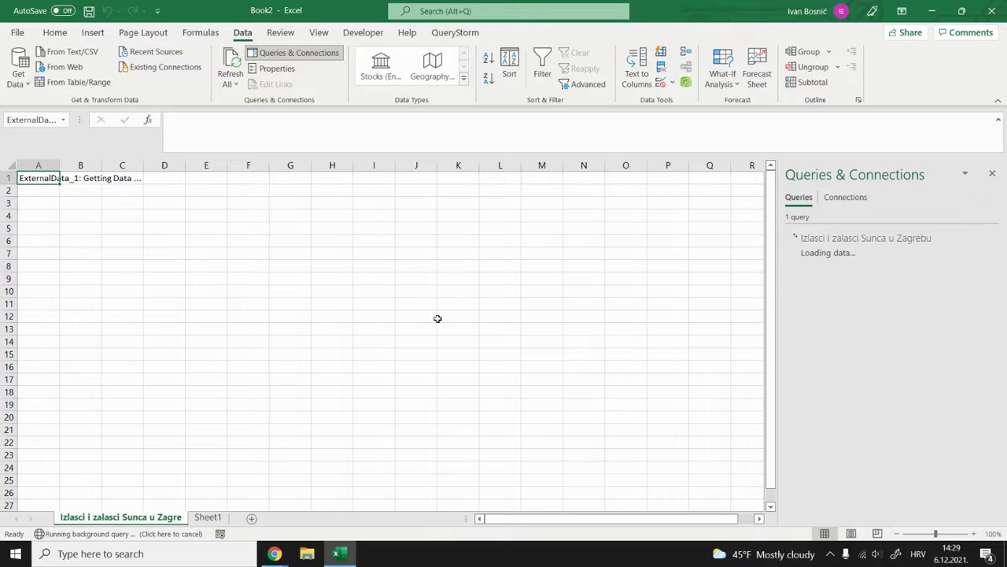
click(990, 175)
Delete the leftover heading rows 2 to 4 from the imported table
drag(6, 215, 8, 193)
right_click(10, 192)
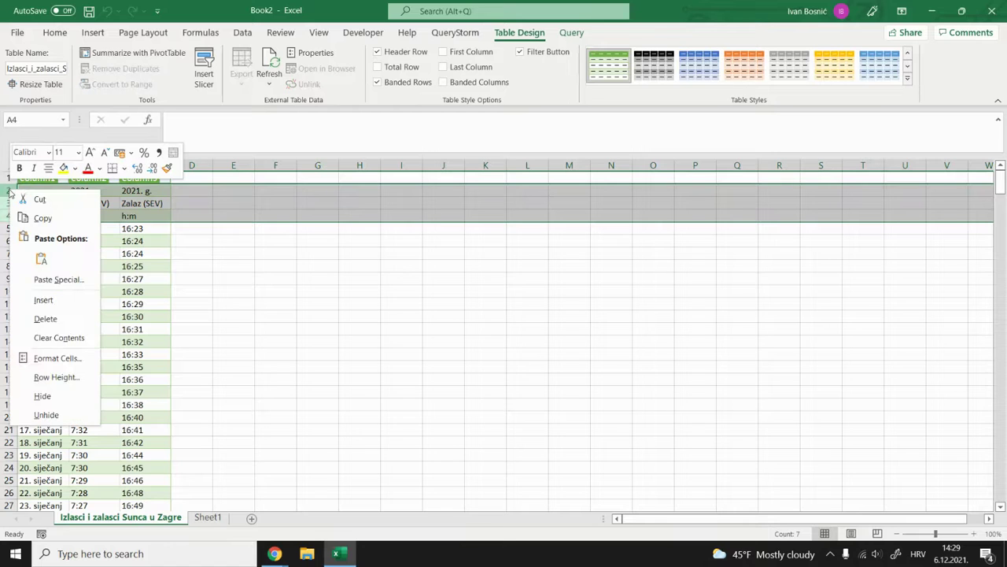
click(45, 318)
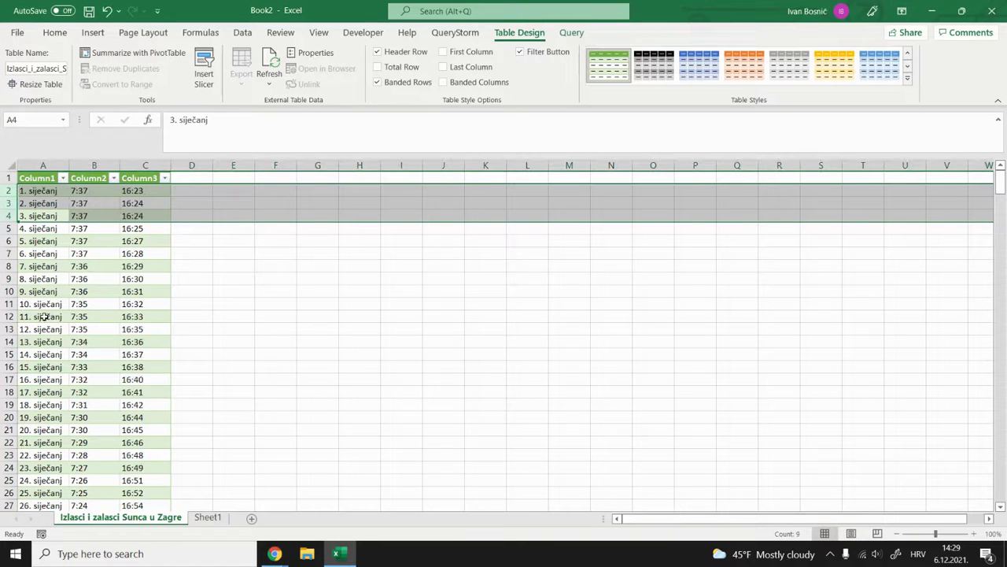
click(190, 196)
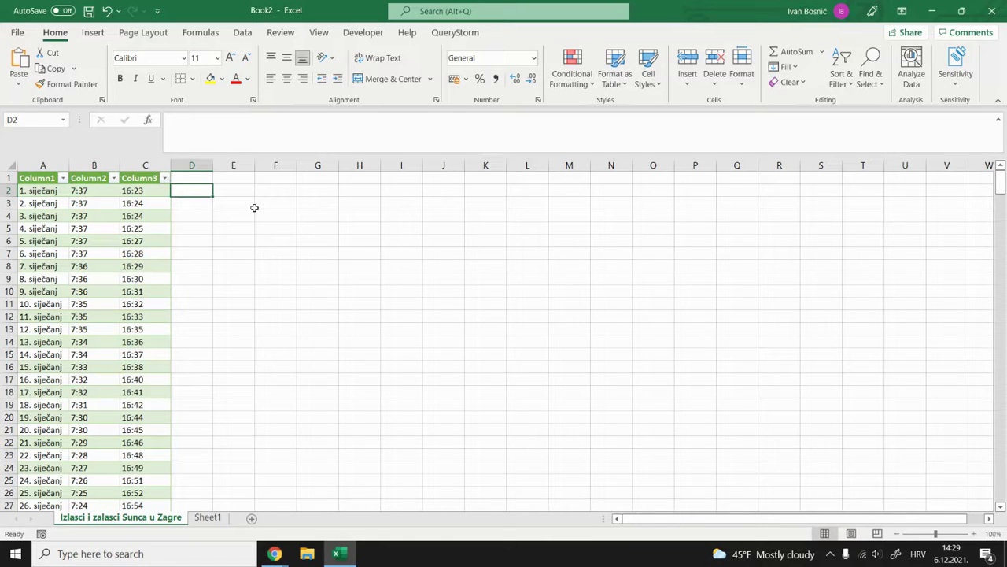
click(137, 192)
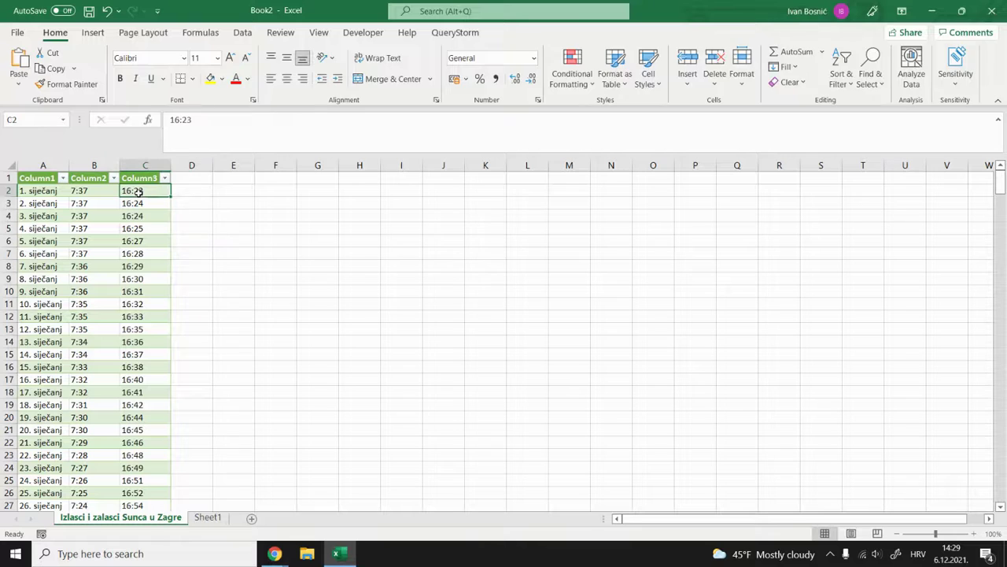
click(91, 191)
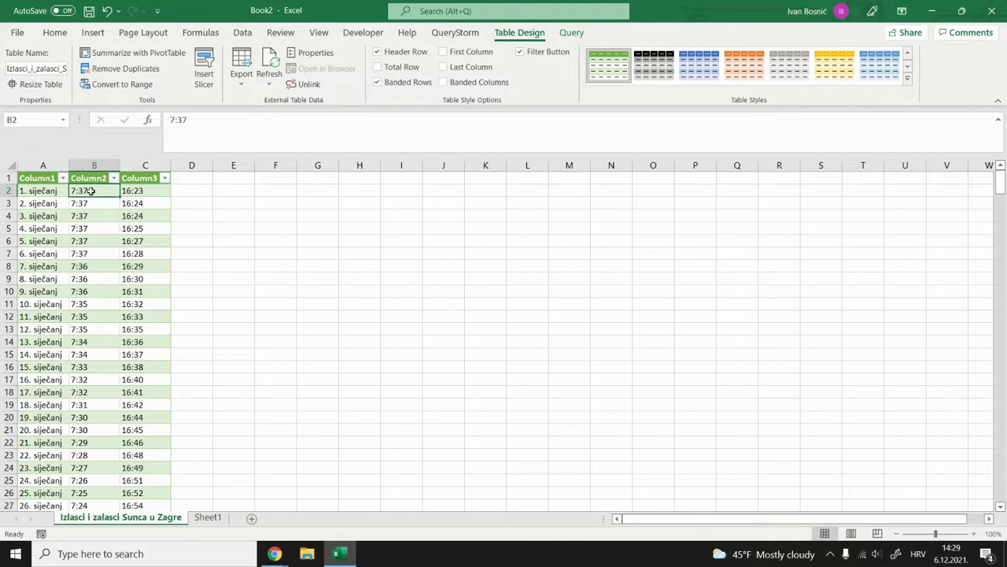
click(191, 191)
text(=)
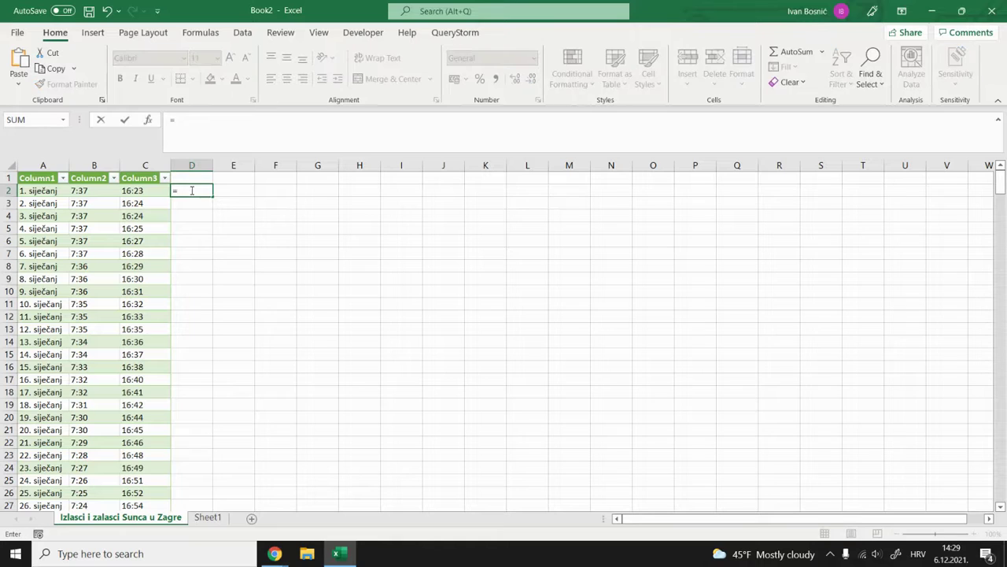
click(141, 190)
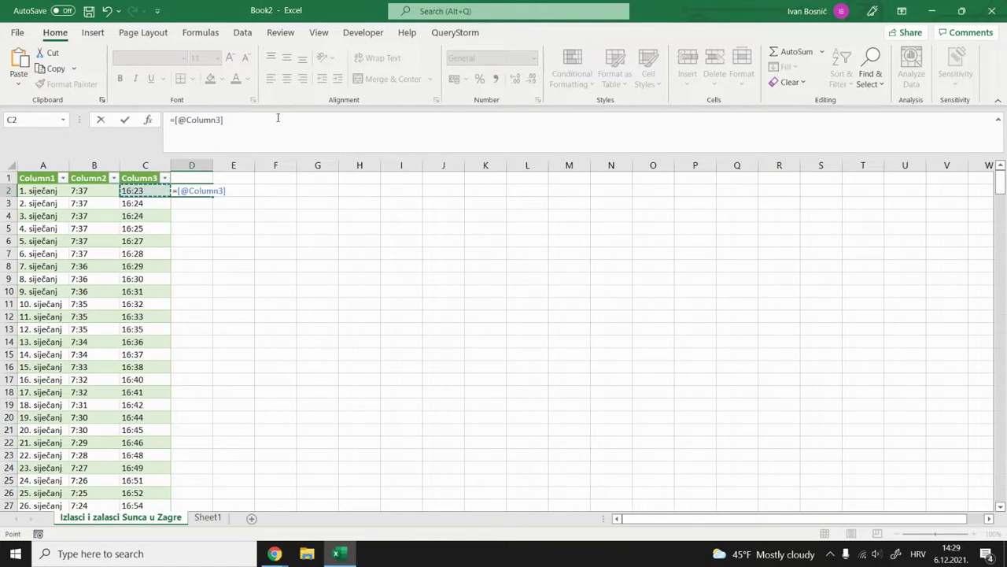
text(-)
click(88, 193)
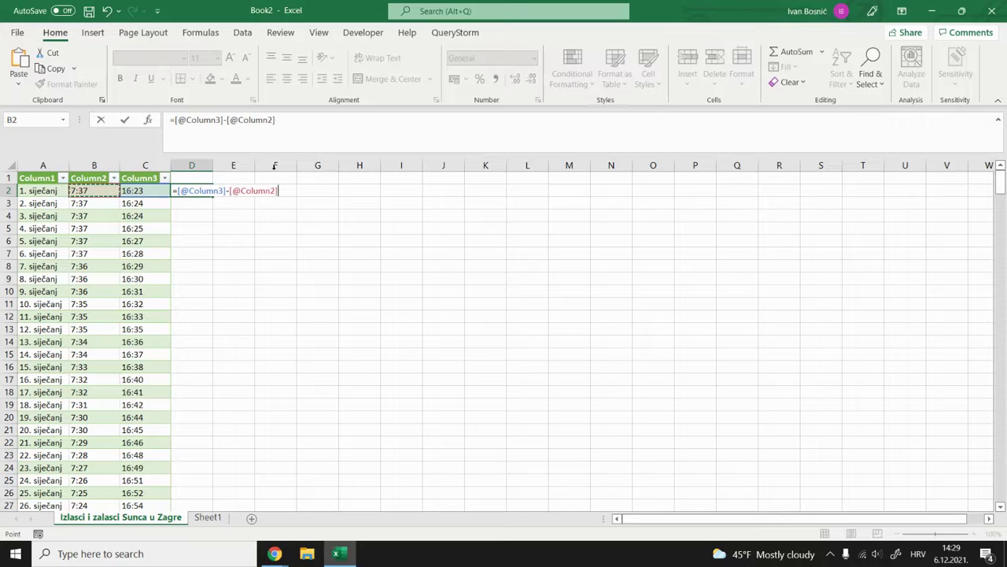
click(290, 119)
key(Return)
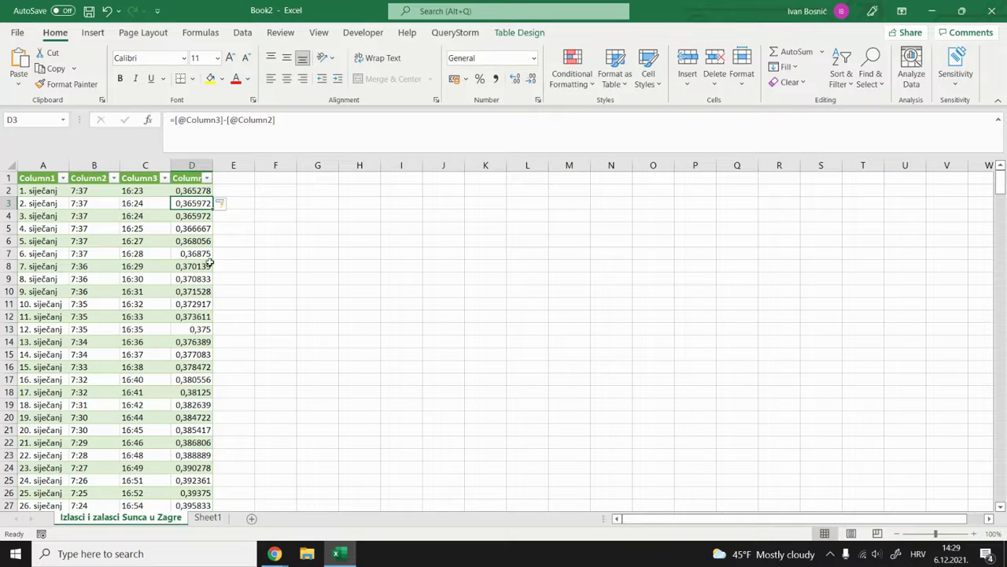
Copy the spring day lengths in D81:D172, from 21. ožujak to 20. lipanj, and go to Sheet1
click(231, 189)
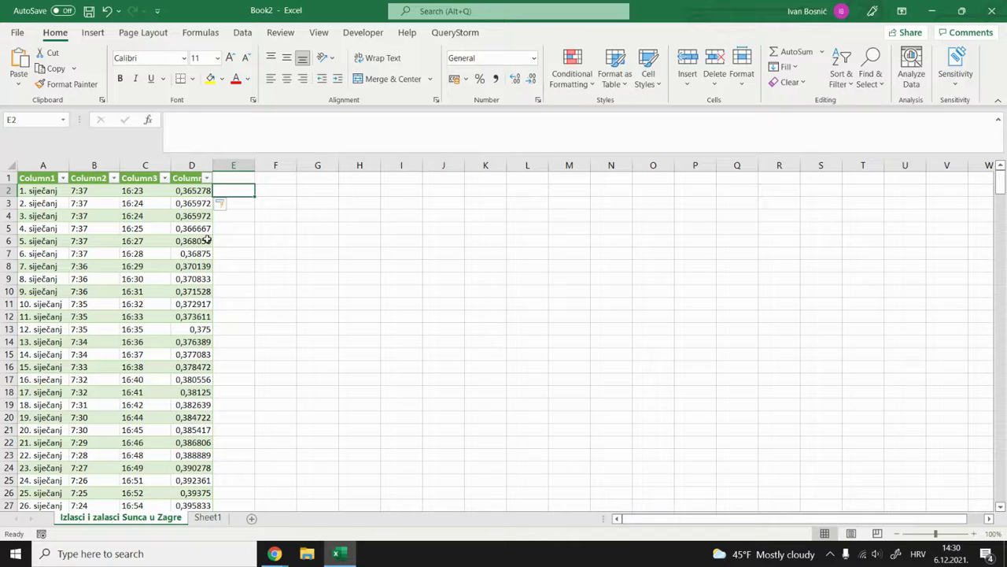
scroll(204, 247, down, 20)
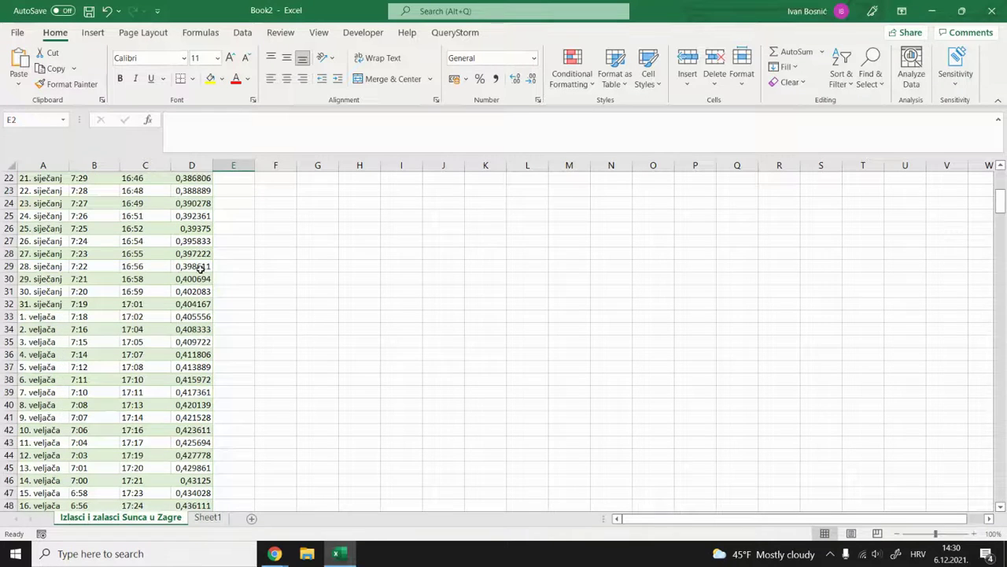
scroll(177, 313, down, 4)
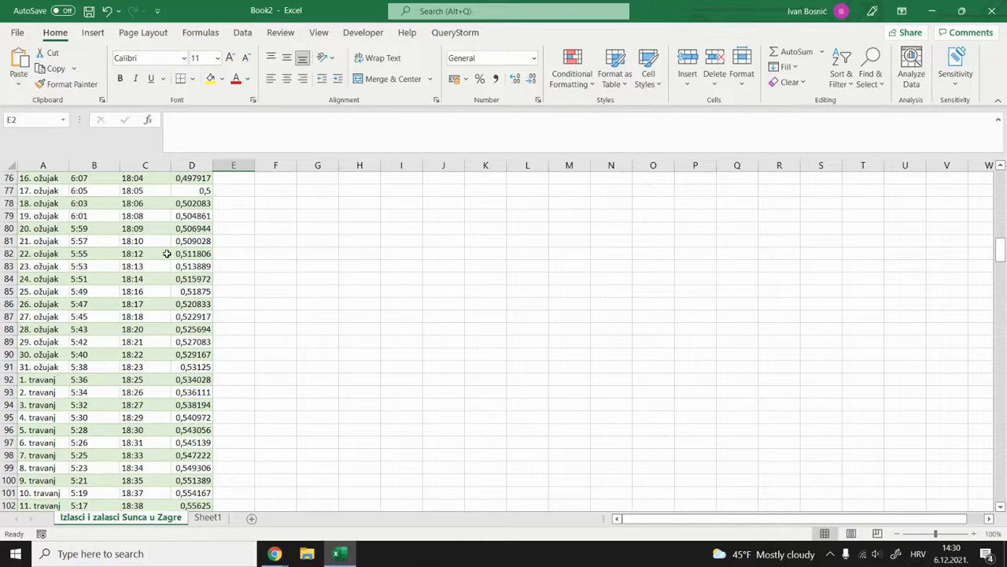
drag(183, 242, 194, 267)
key(ctrl+c)
click(207, 517)
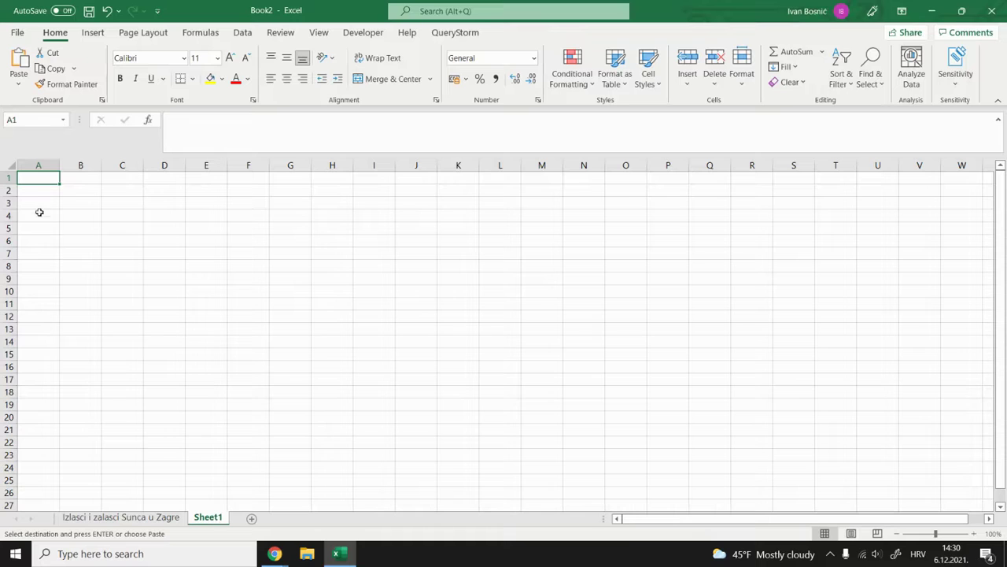
click(36, 194)
key(ctrl+v)
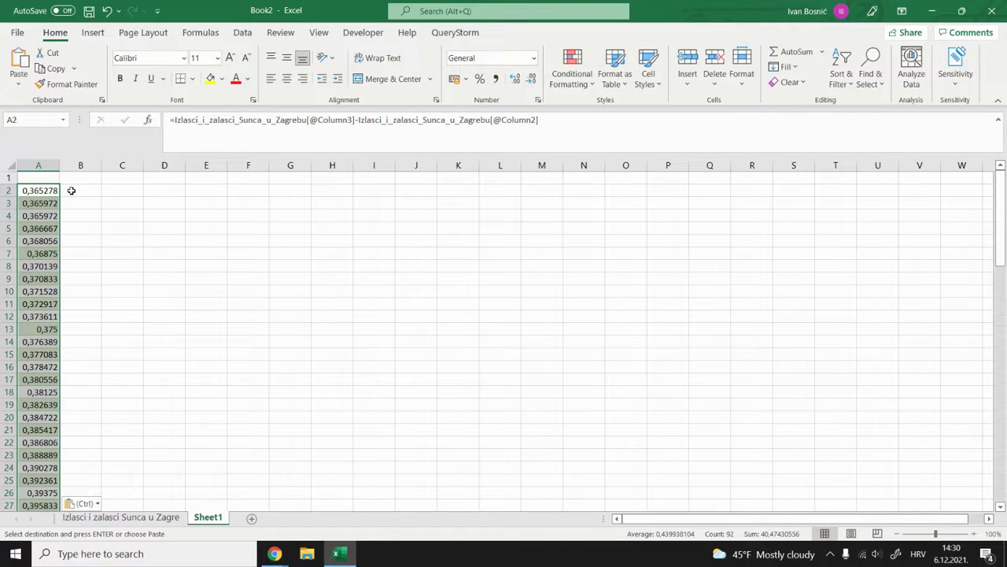
key(ctrl+z)
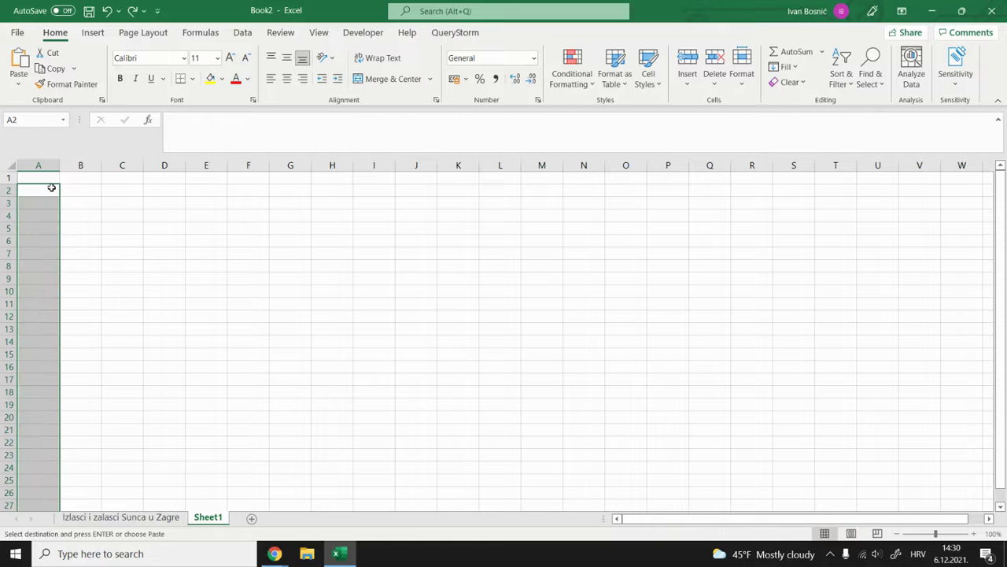
Paste the copied spring day lengths as values only into Sheet1, starting at cell A2
click(47, 188)
click(18, 85)
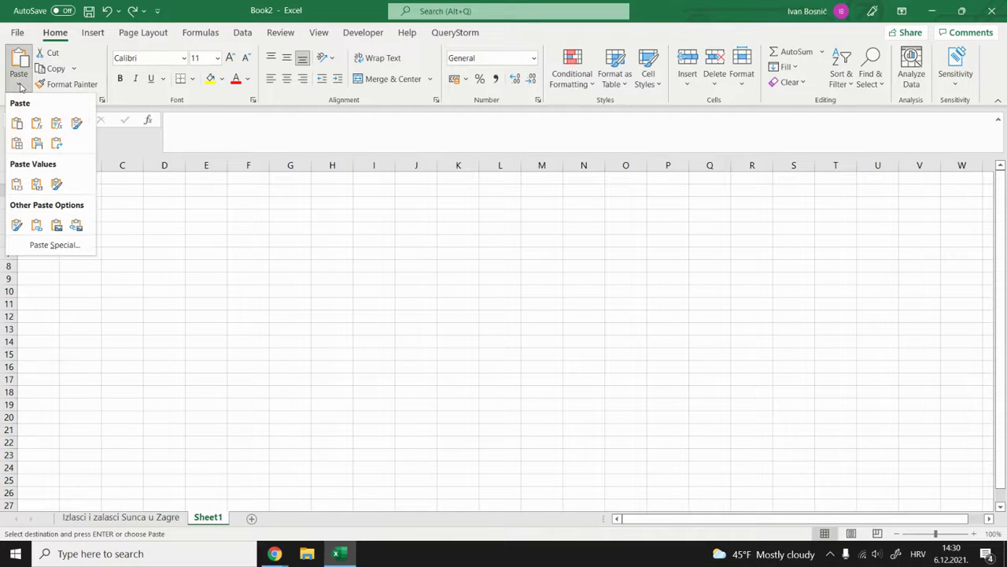
click(16, 184)
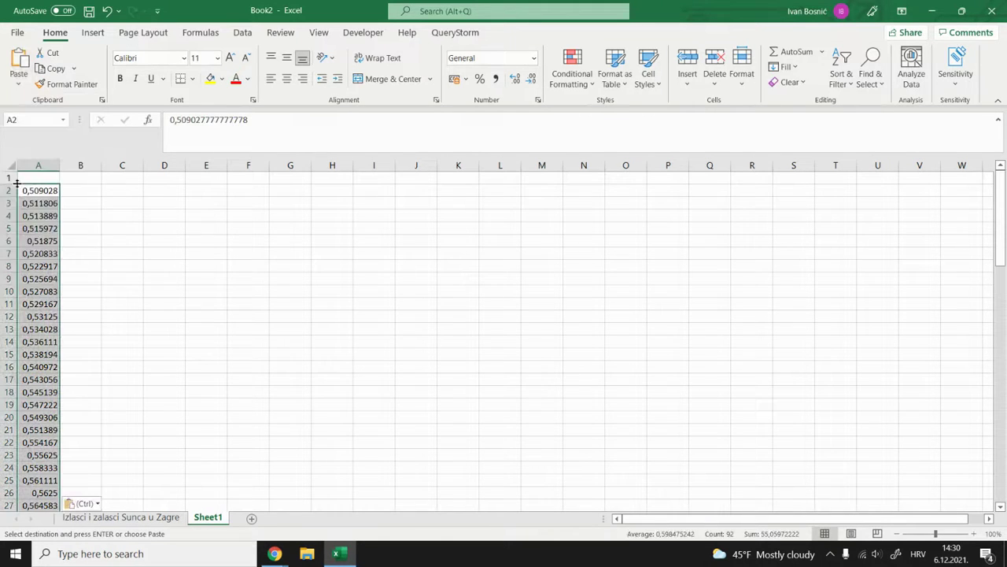
Copy the summer day lengths in D173:D264 and paste them as values only into Sheet1, starting at B2
click(121, 517)
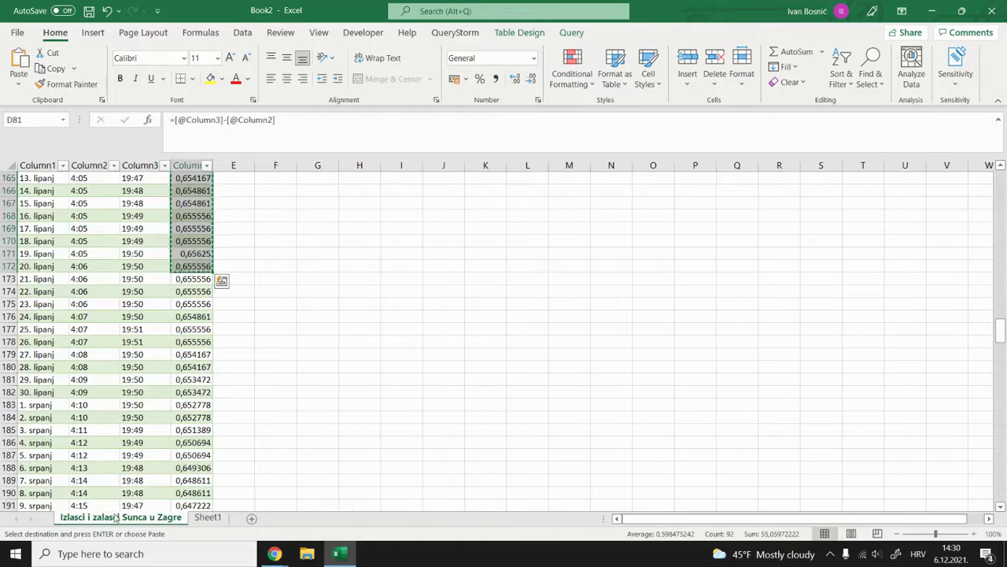
click(185, 280)
drag(186, 294, 199, 399)
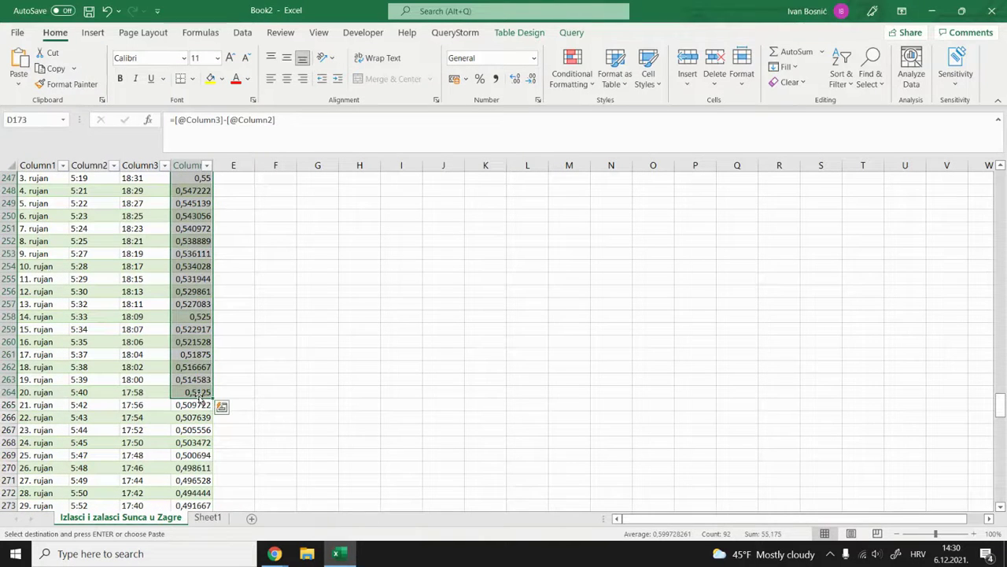
click(208, 517)
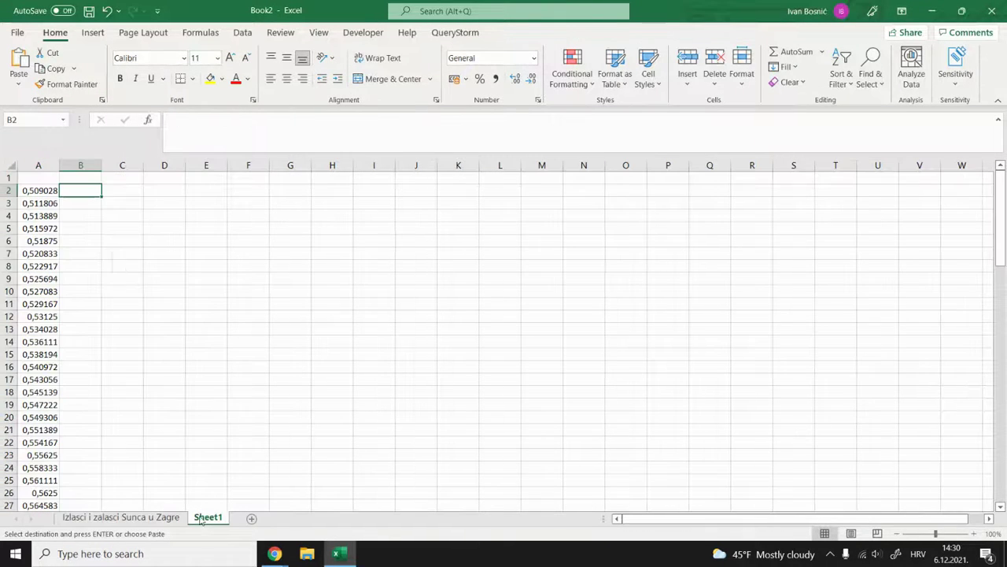
click(18, 82)
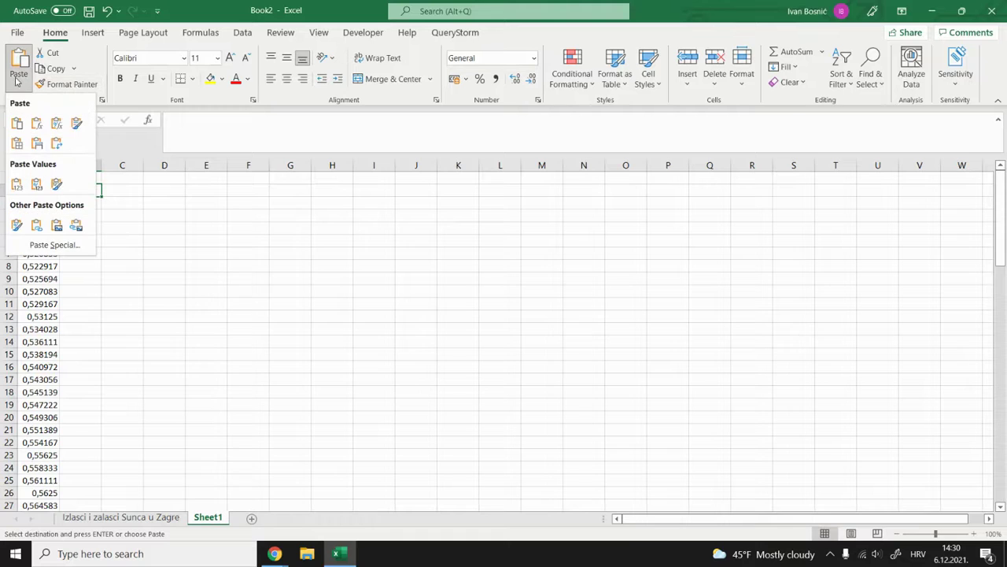
click(17, 185)
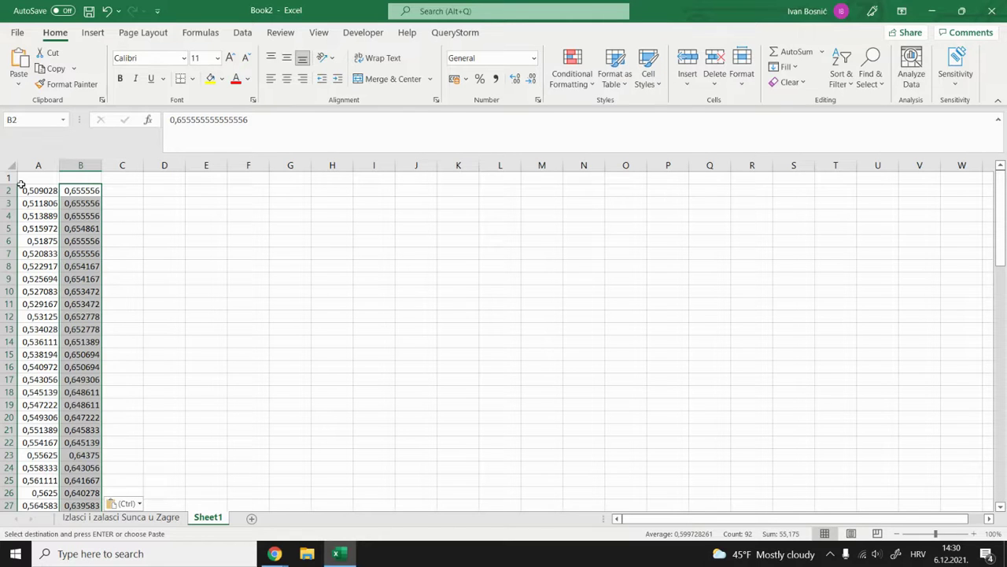
Copy the autumn day lengths in D265:D355 and paste them as values only into Sheet1, starting at C2
click(130, 518)
scroll(187, 333, down, 3)
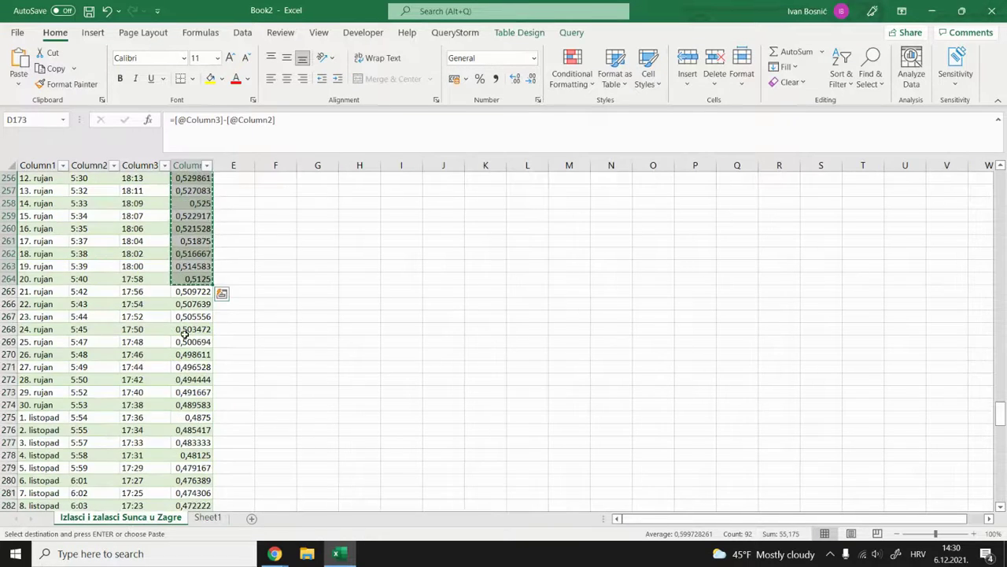
click(186, 292)
drag(187, 292, 196, 366)
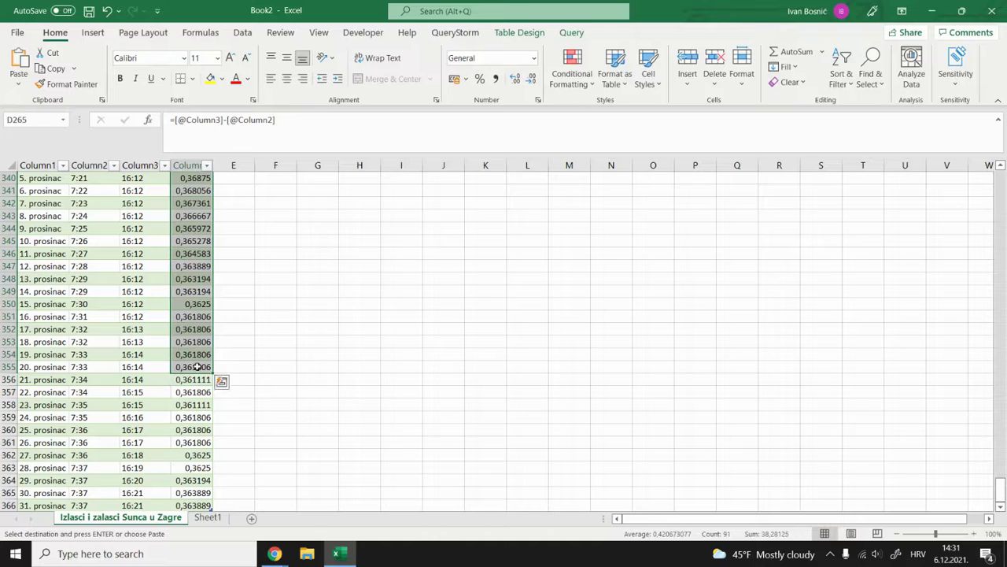
click(208, 517)
drag(119, 189, 119, 214)
click(119, 190)
click(19, 82)
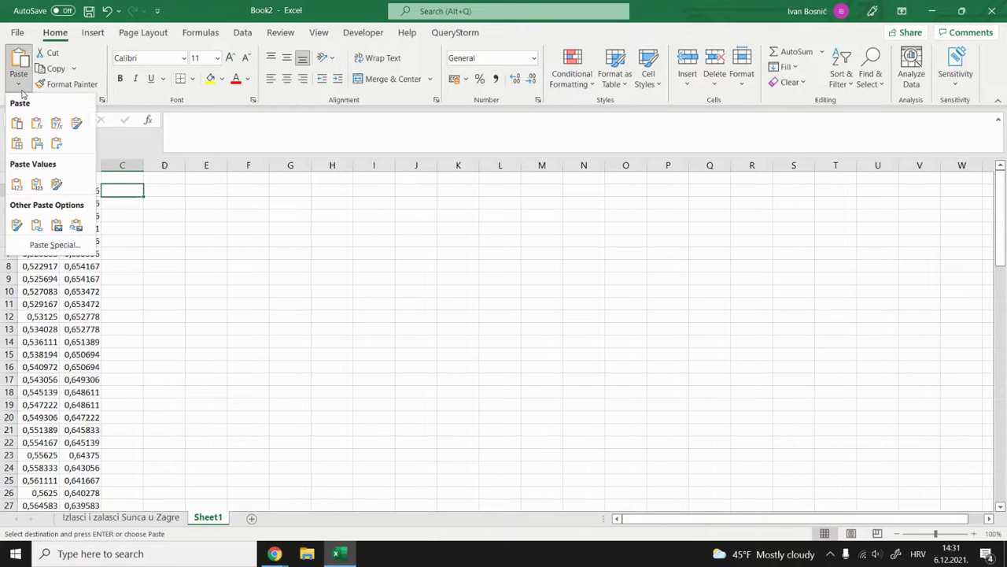
click(18, 183)
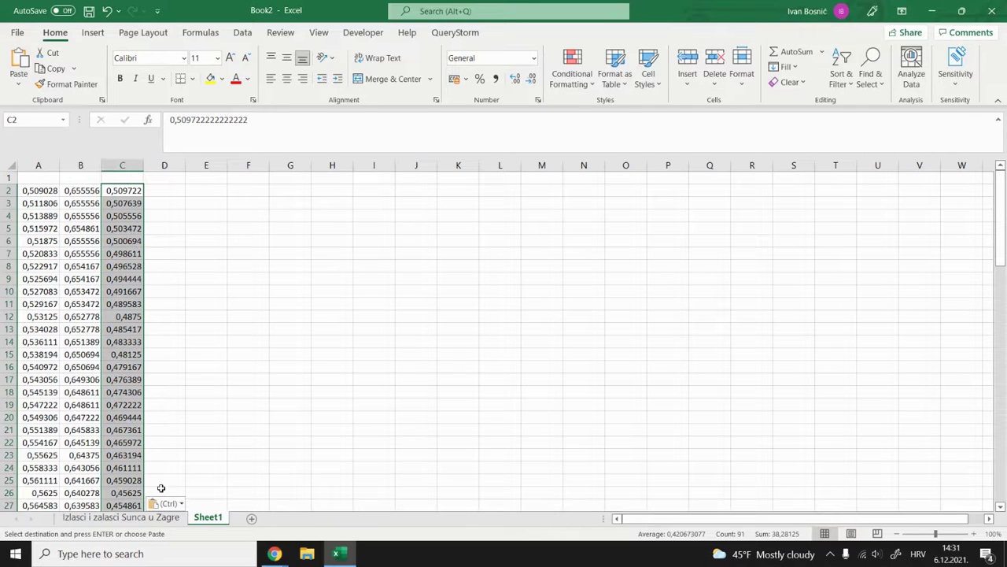
Copy the late-December day lengths in D356:D366 and paste them as values only into Sheet1, starting at D2
click(112, 519)
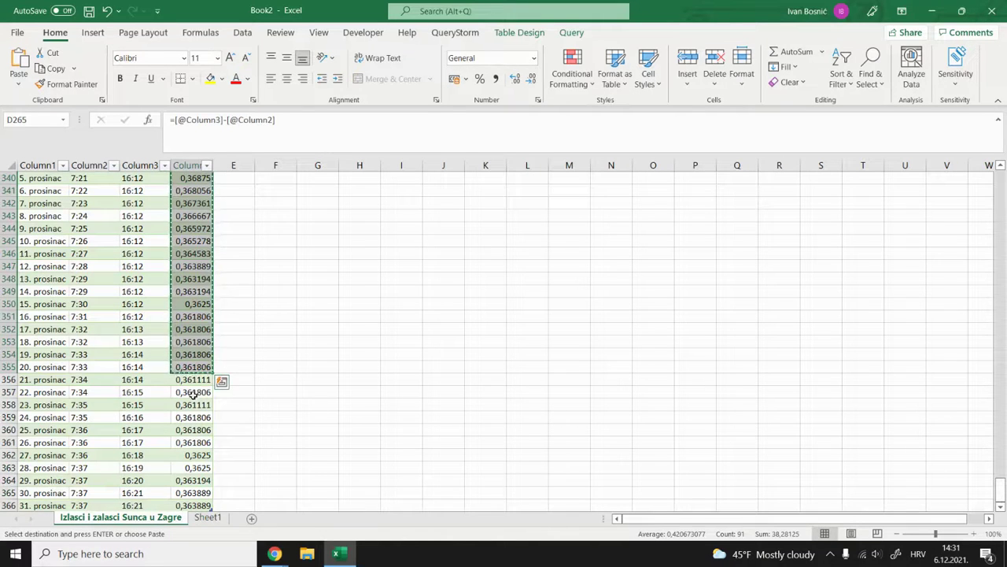
drag(191, 380, 193, 417)
key(ctrl+c)
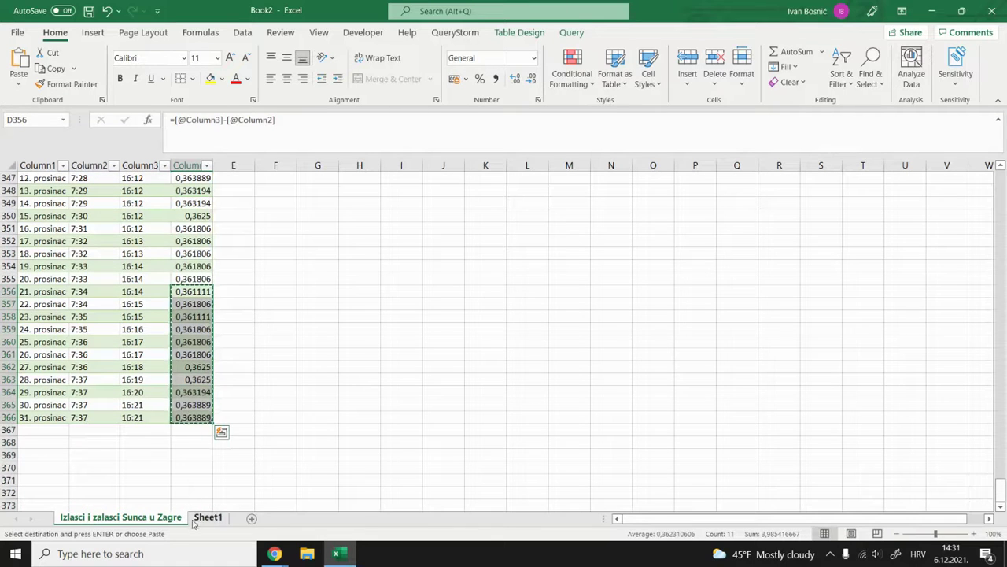
click(207, 517)
click(157, 189)
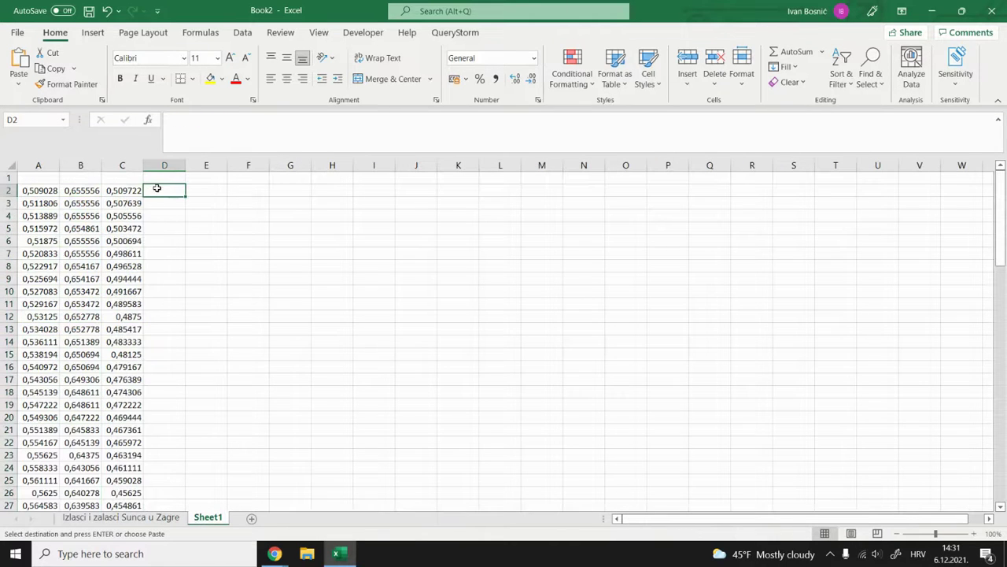
click(18, 85)
click(16, 183)
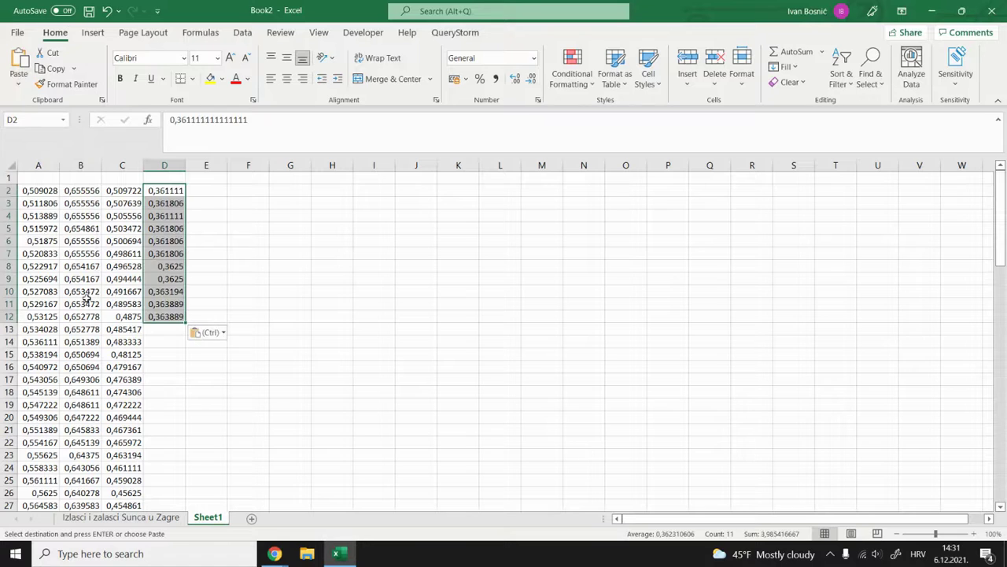
Copy the remaining winter day lengths in D2:D80 and paste them as values only into Sheet1, starting at D13
click(151, 329)
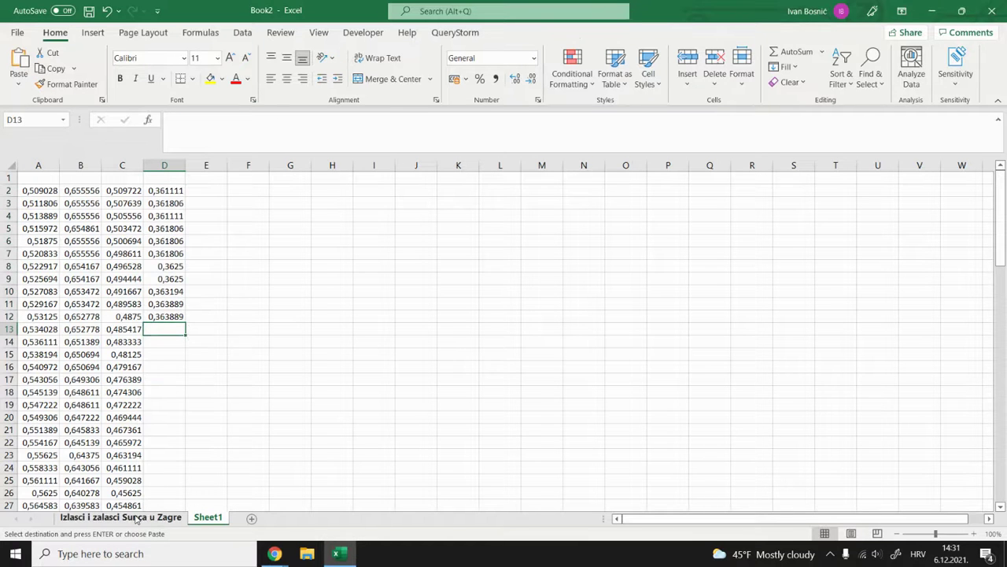
click(135, 519)
drag(1001, 488, 1001, 181)
drag(195, 191, 189, 338)
drag(189, 458, 190, 348)
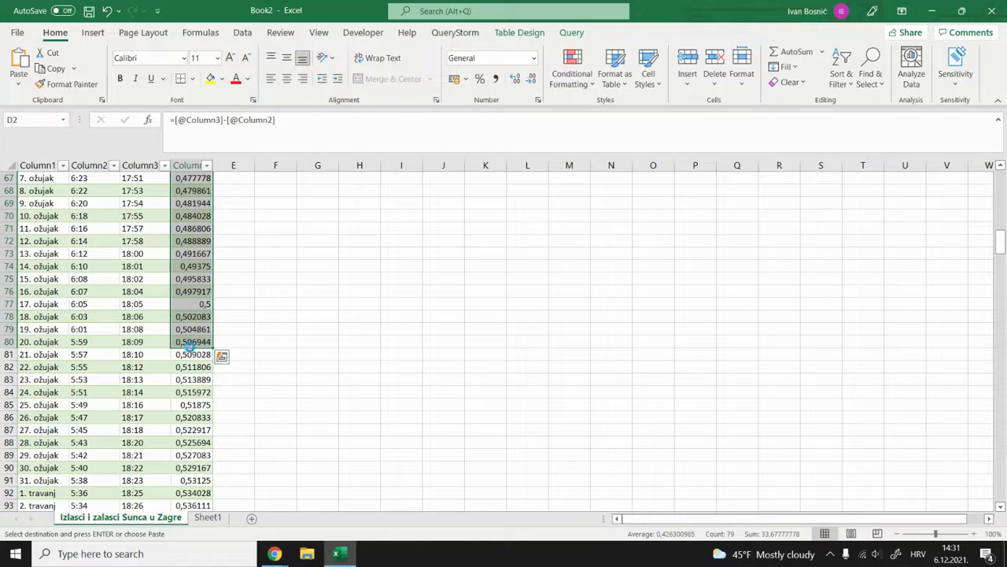
click(207, 517)
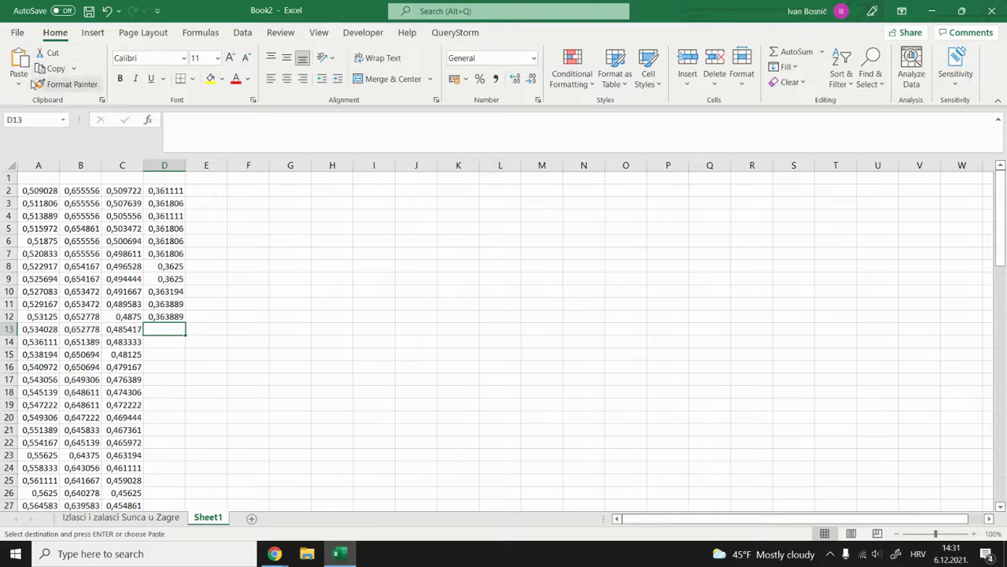
click(18, 83)
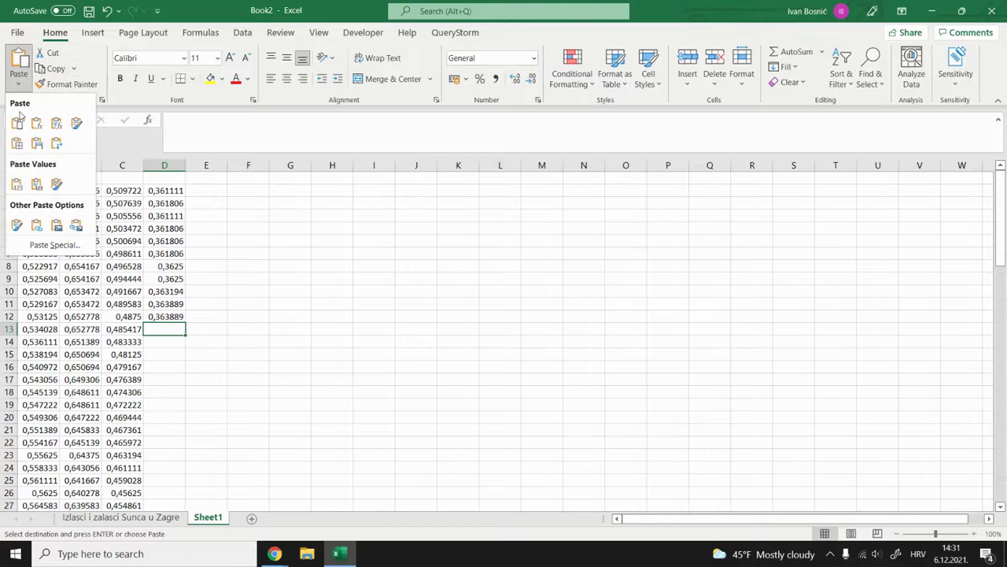
click(16, 185)
Enter the season headers P, Lj, J and Z in cells A1 to D1 of Sheet1
click(37, 178)
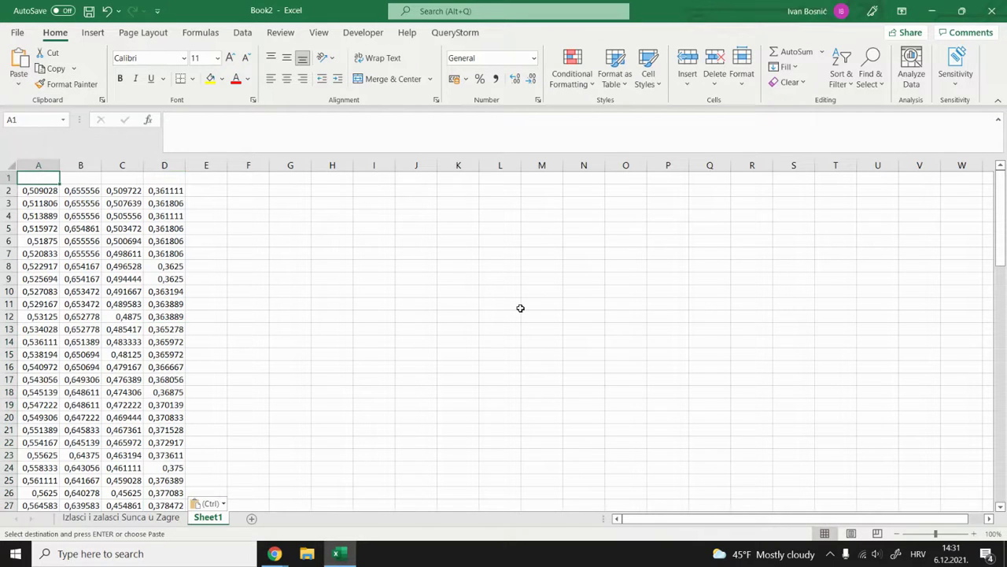
text(P)
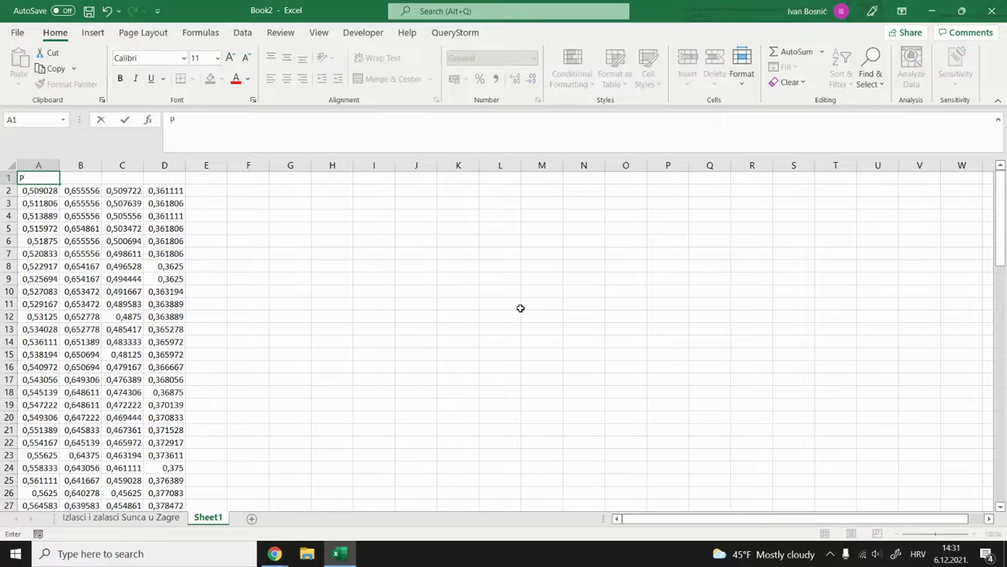
key(Tab)
text(Lj)
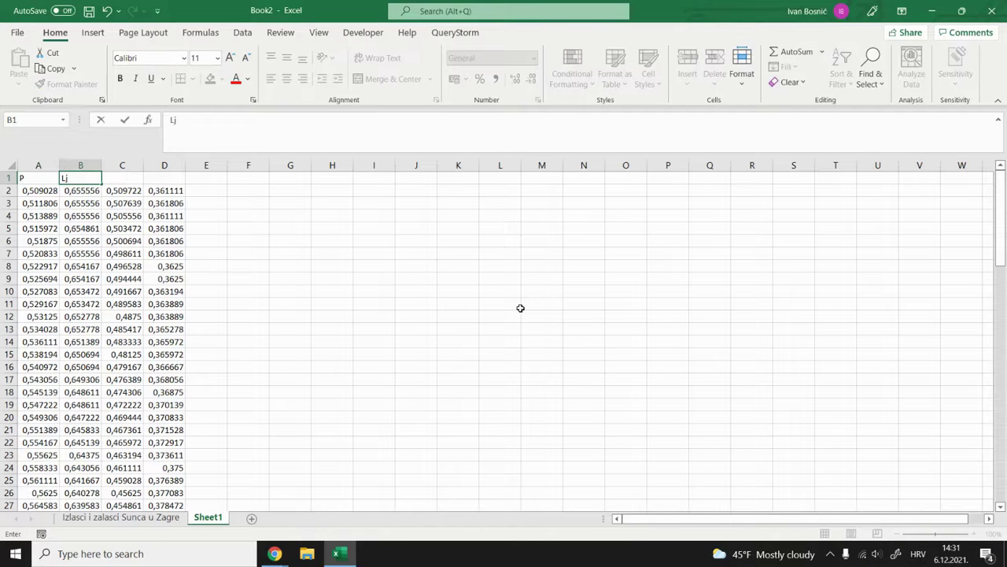
key(Tab)
text(J)
key(Tab)
text(Z)
click(305, 250)
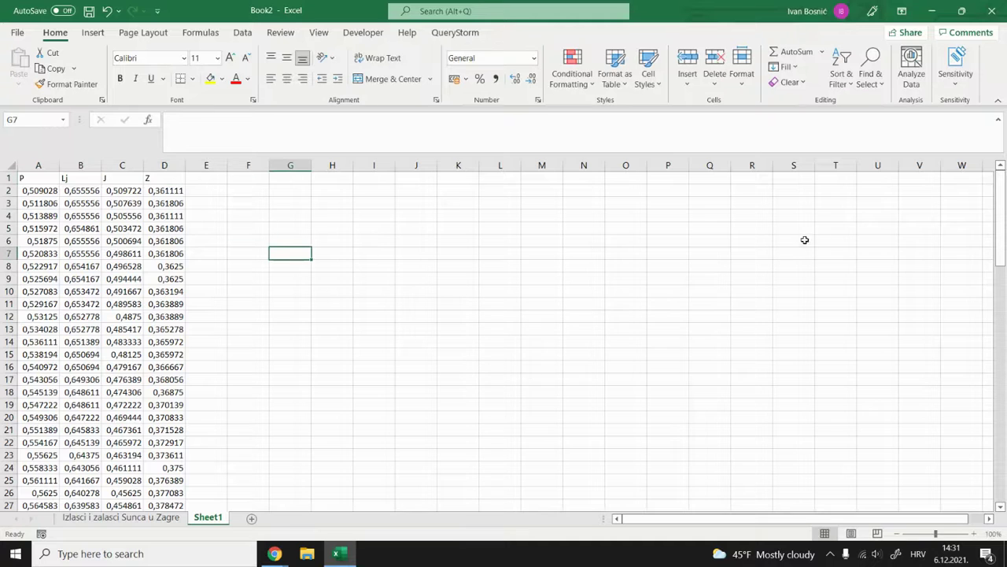
Delete rows 92 and 93 of Sheet1 so that all four season columns end at row 91
drag(997, 217, 992, 496)
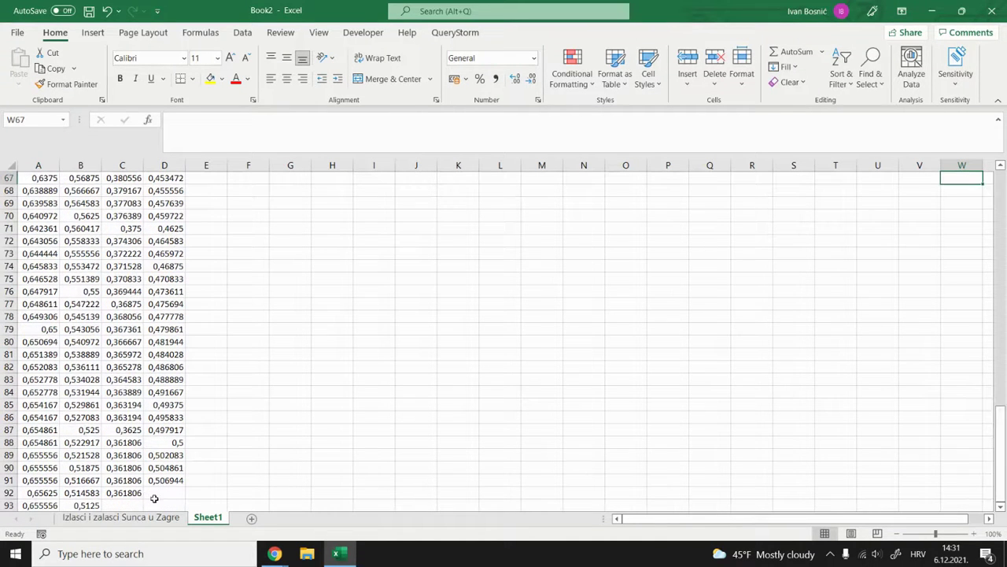
drag(10, 506, 10, 498)
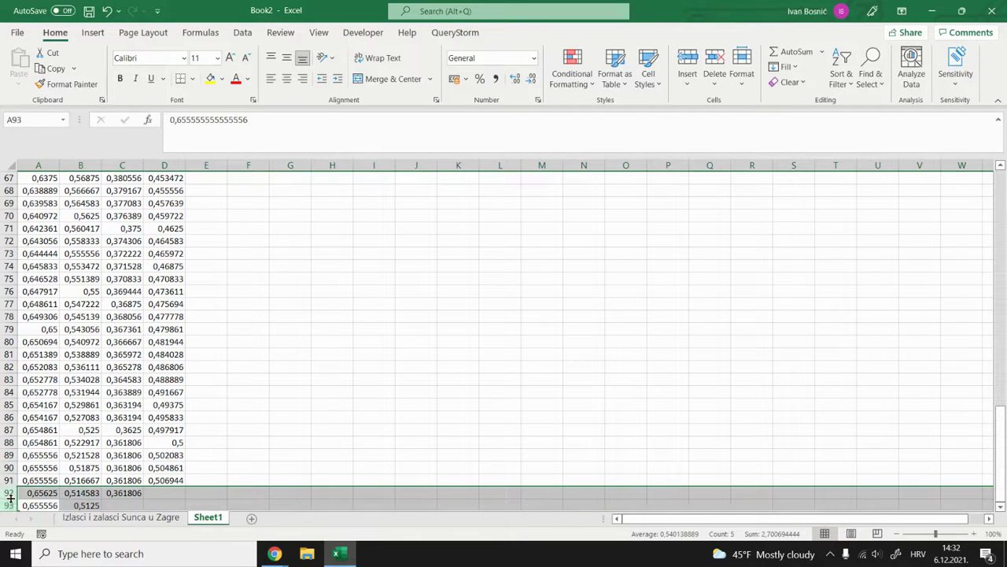
right_click(10, 494)
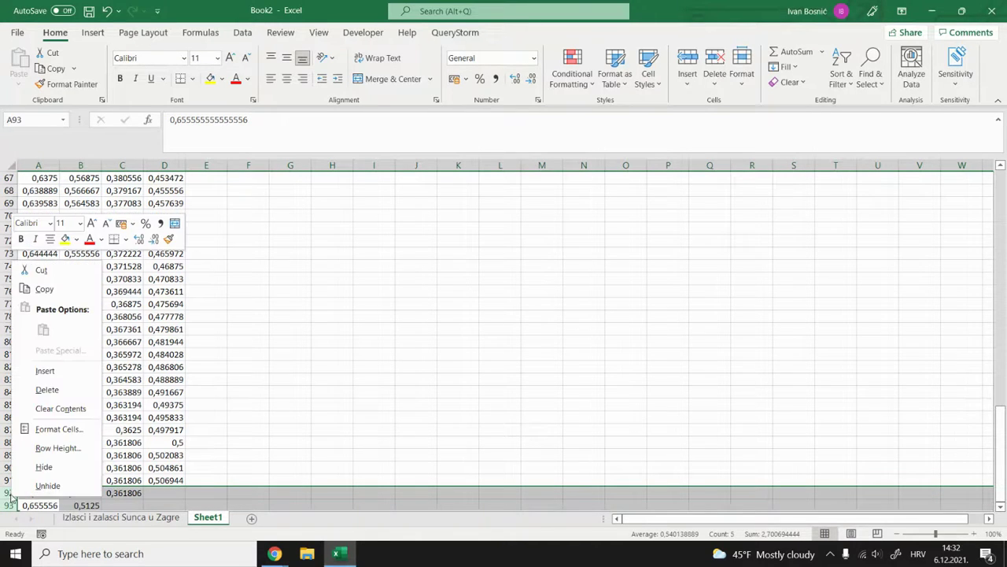
click(44, 387)
Insert the recommended line chart for the season data in A1:D91
click(157, 482)
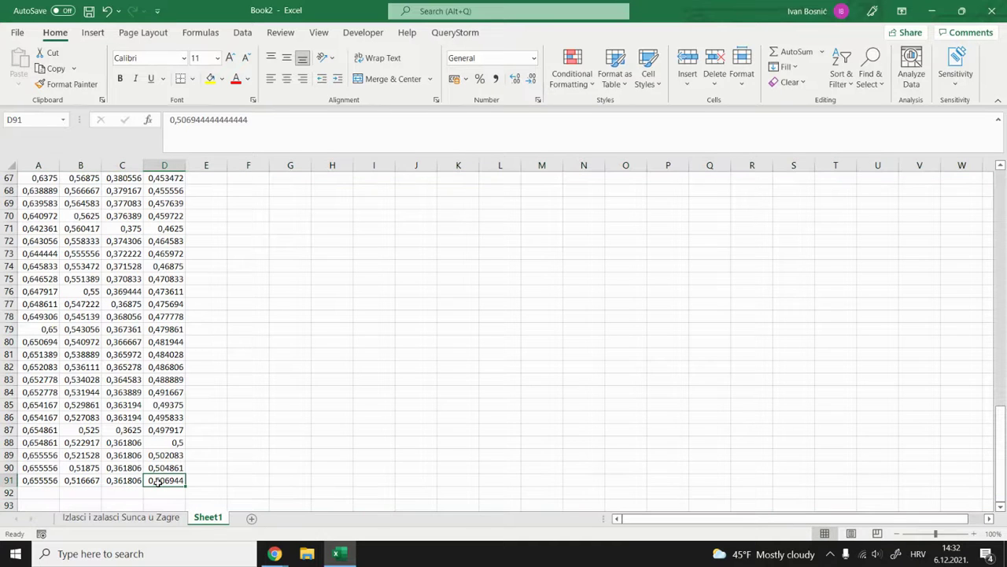
key(ctrl+shift+Left)
key(ctrl+shift+Up)
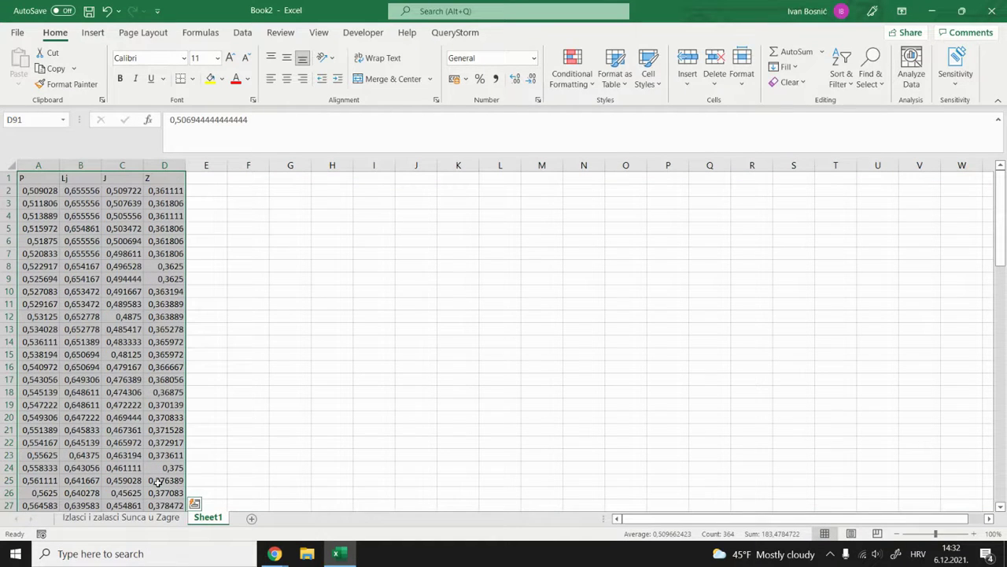
click(92, 32)
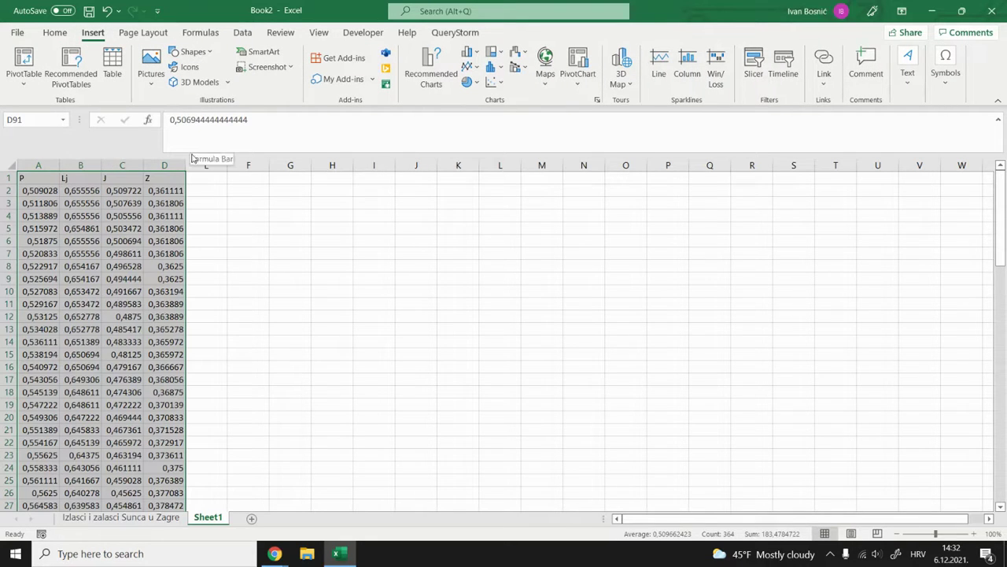
click(430, 73)
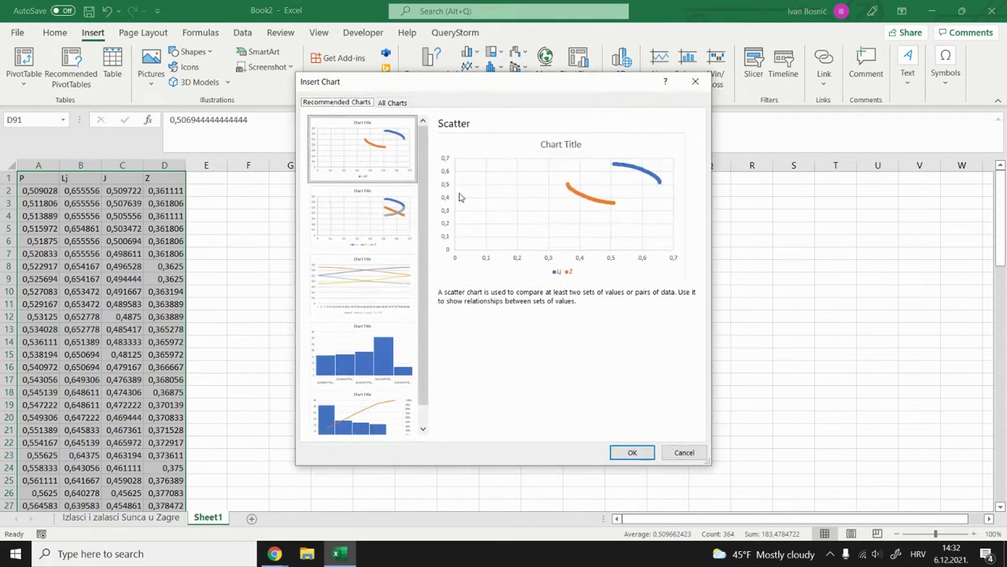
scroll(358, 244, down, 1)
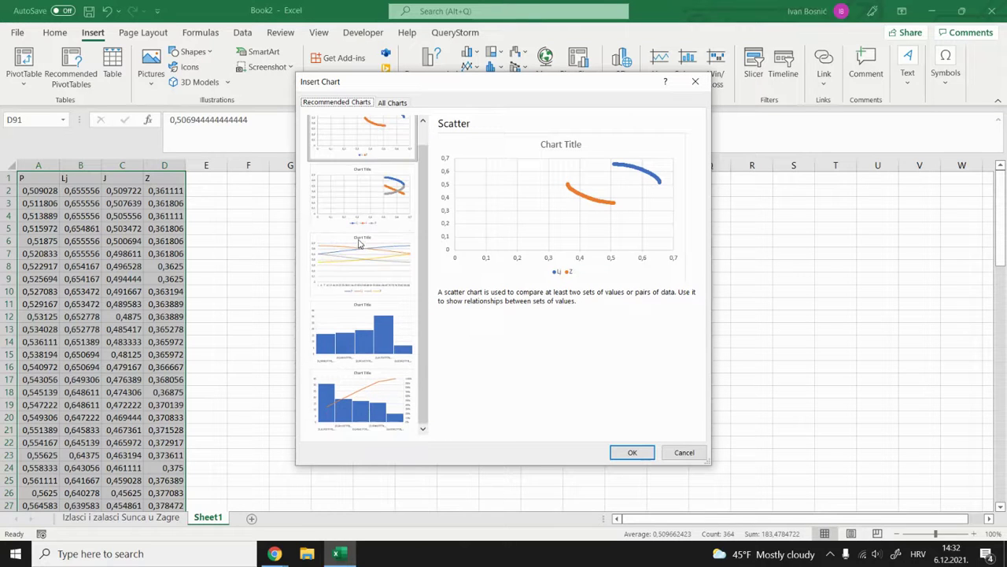
click(358, 259)
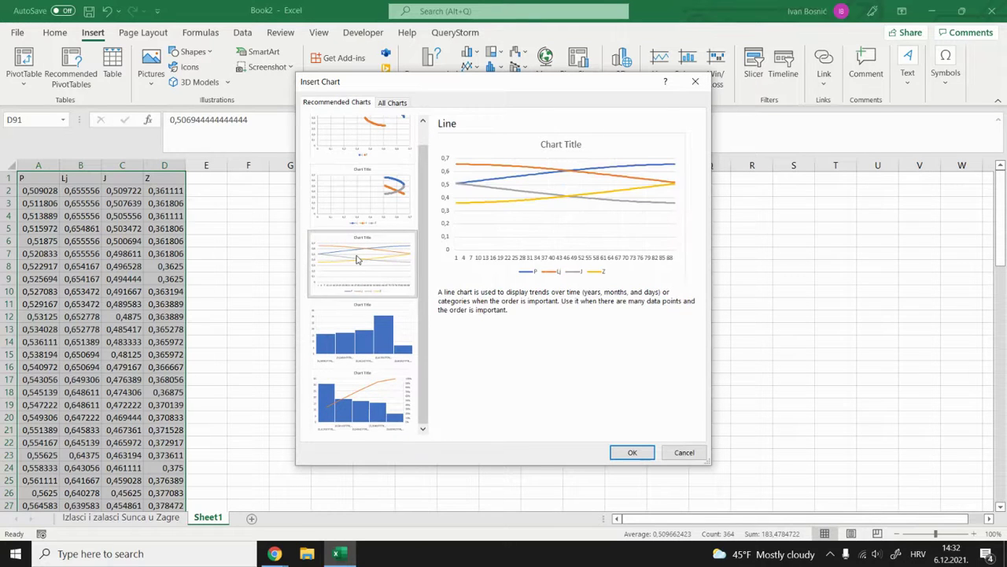
click(632, 453)
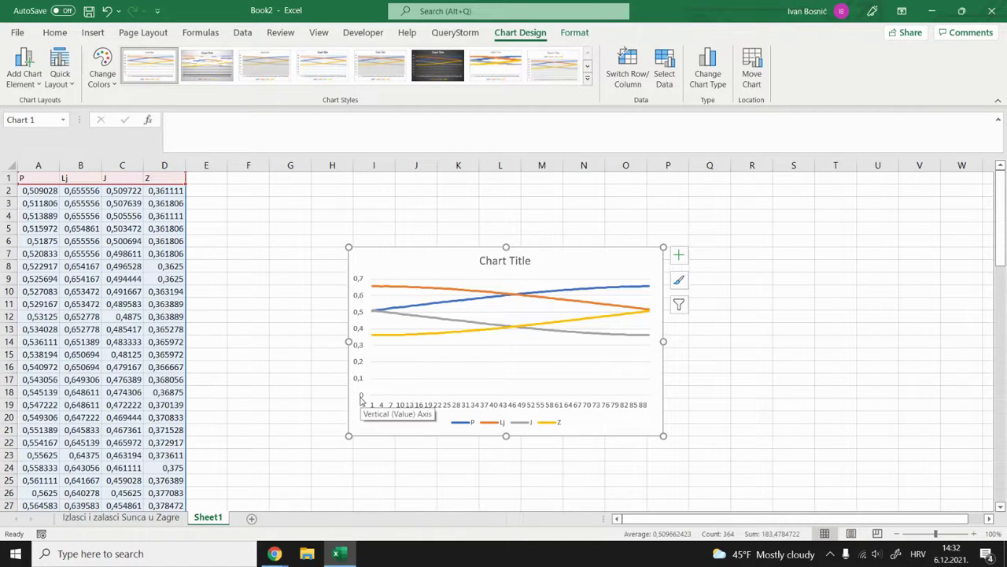
Set the minimum bound of the chart's vertical axis to 0,3
click(361, 349)
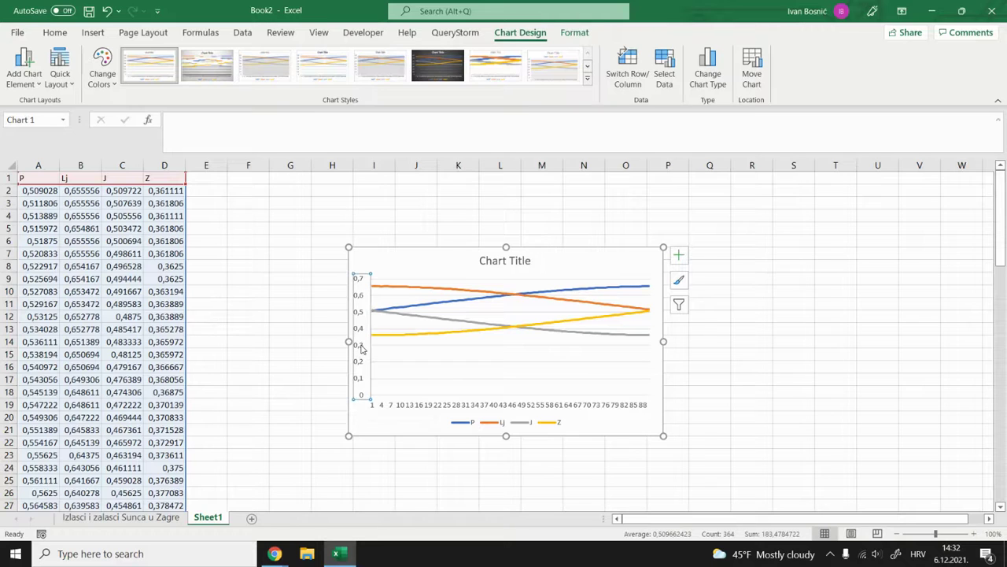
double_click(361, 350)
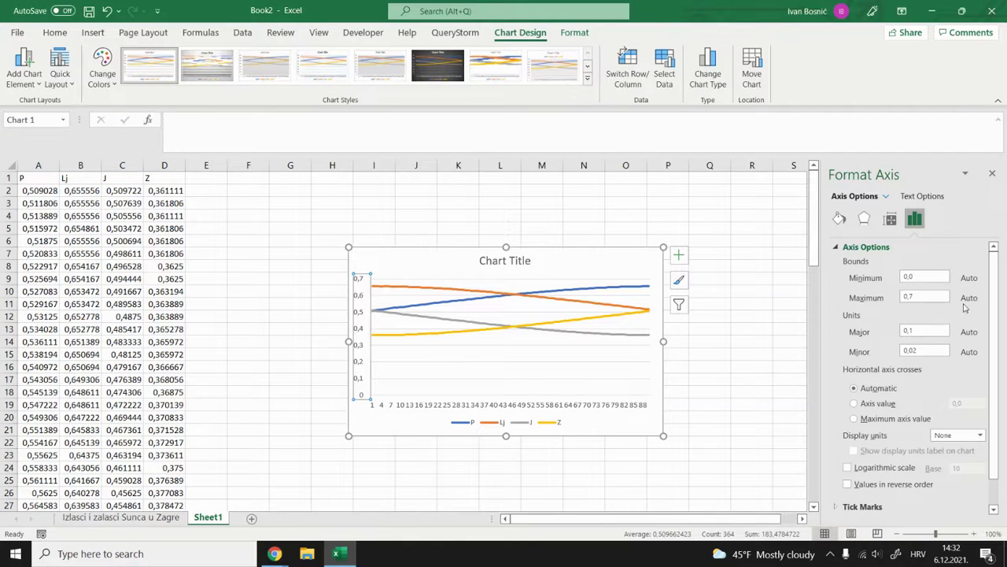
click(929, 277)
text(0,3)
key(Return)
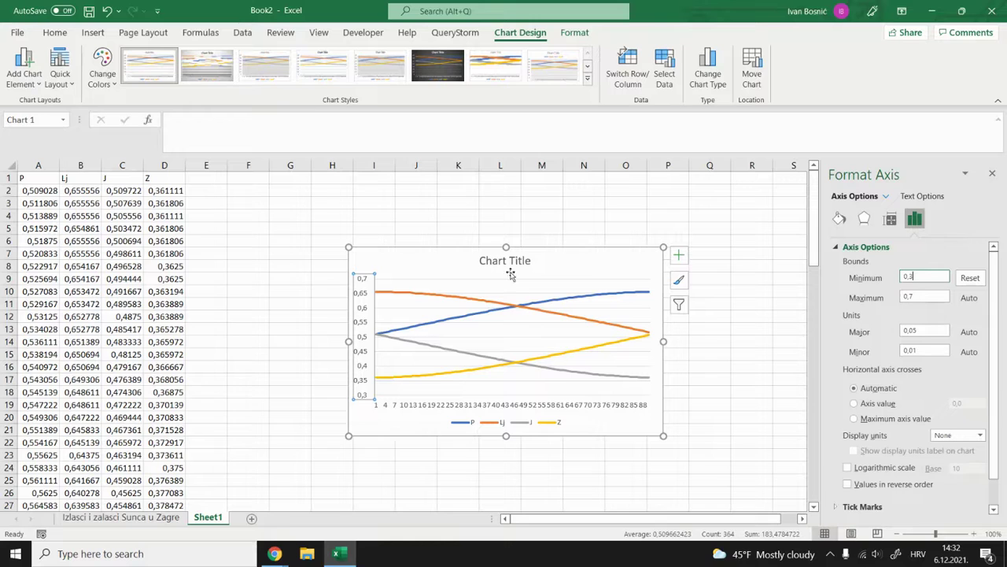
Enlarge the chart upward to row 1 and leftward to column F, and delete its title
drag(506, 246, 510, 178)
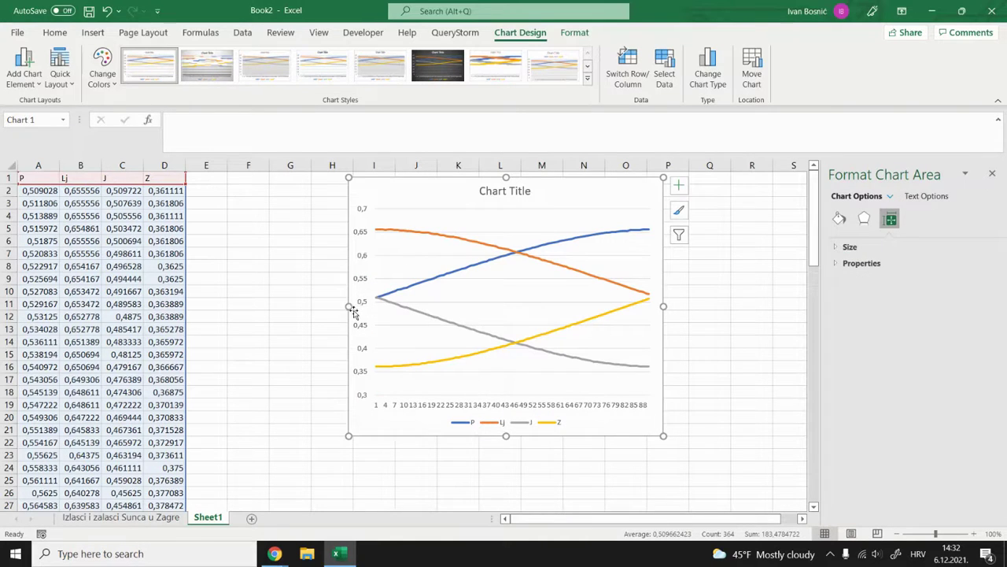
drag(348, 306, 219, 309)
click(435, 194)
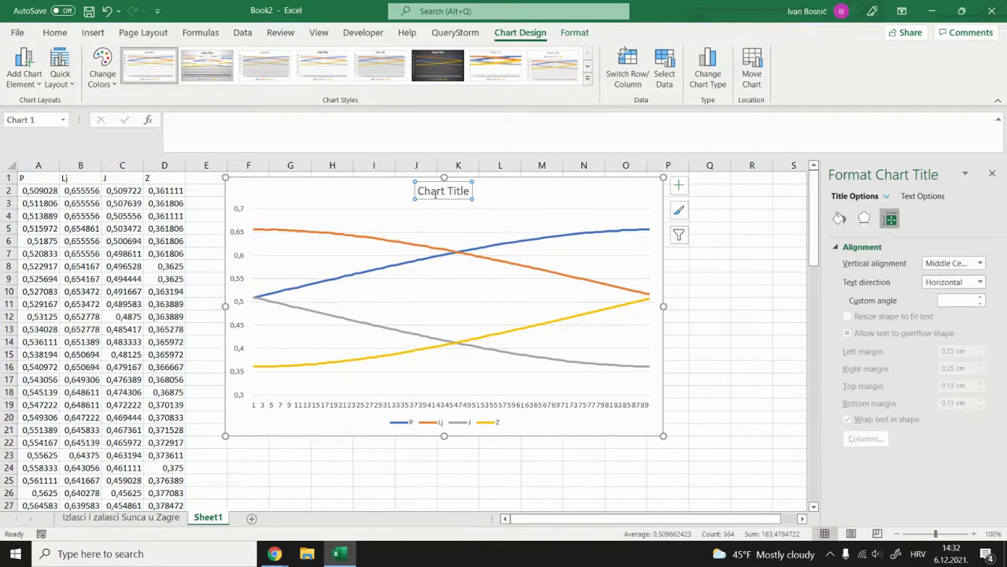
key(Delete)
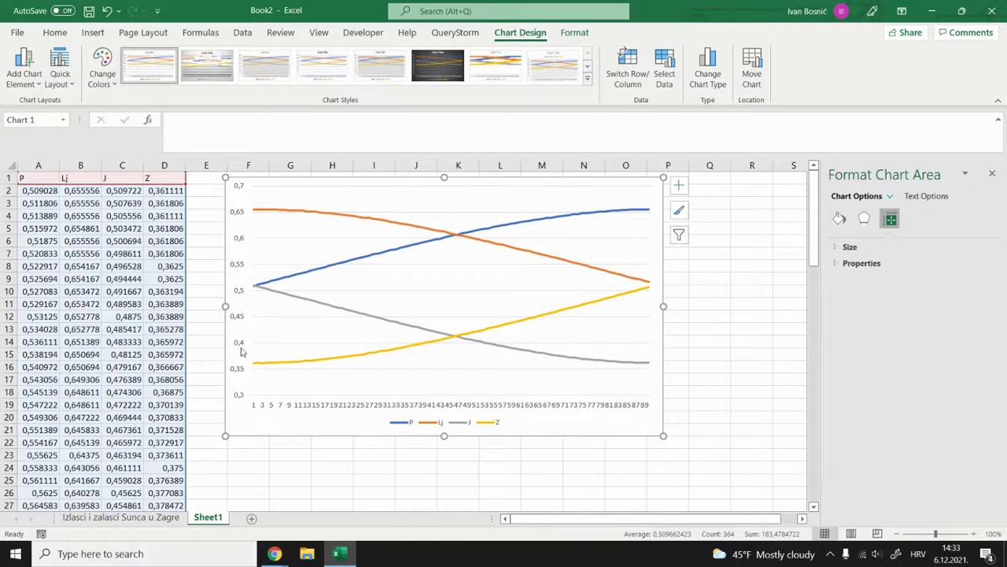
Examine the Lj, P, J and Z series in the line chart to compare how day length changes in each season
mouse_move(600, 302)
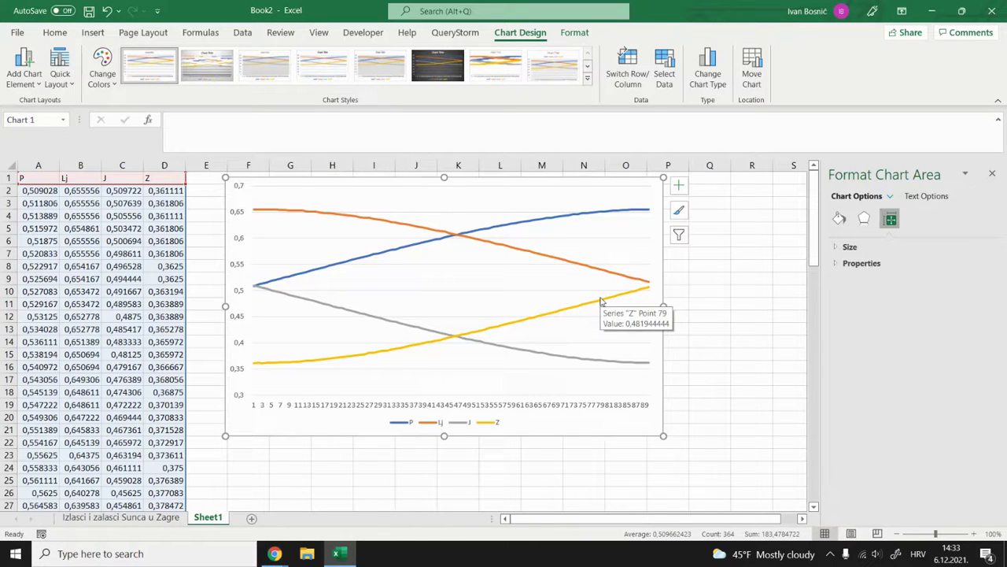
click(309, 213)
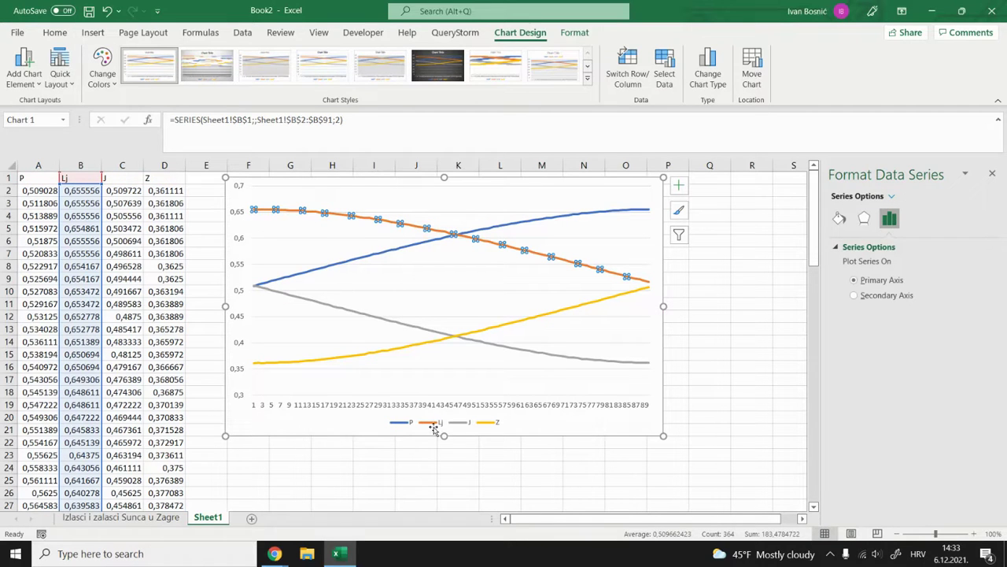
click(343, 266)
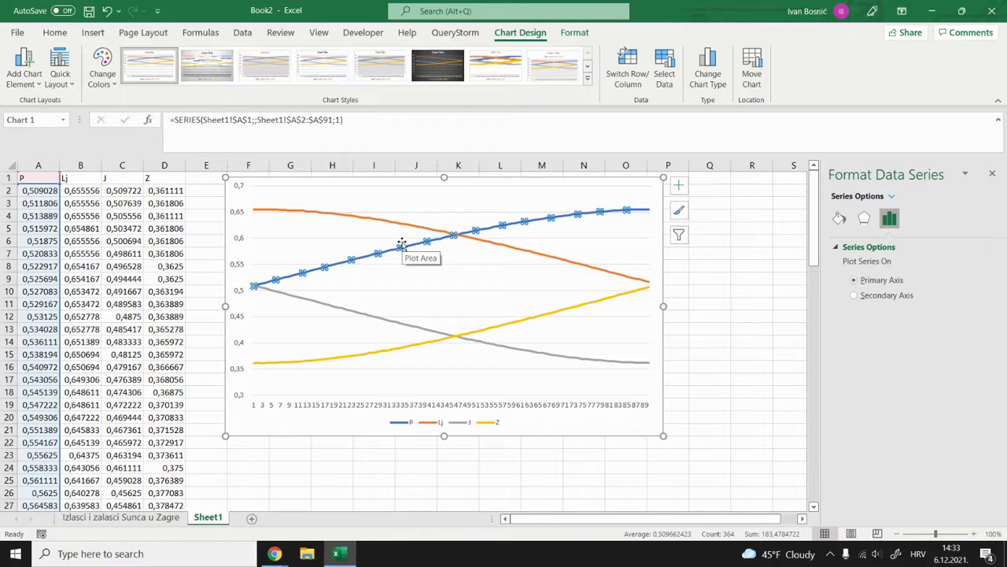
mouse_move(255, 288)
click(331, 309)
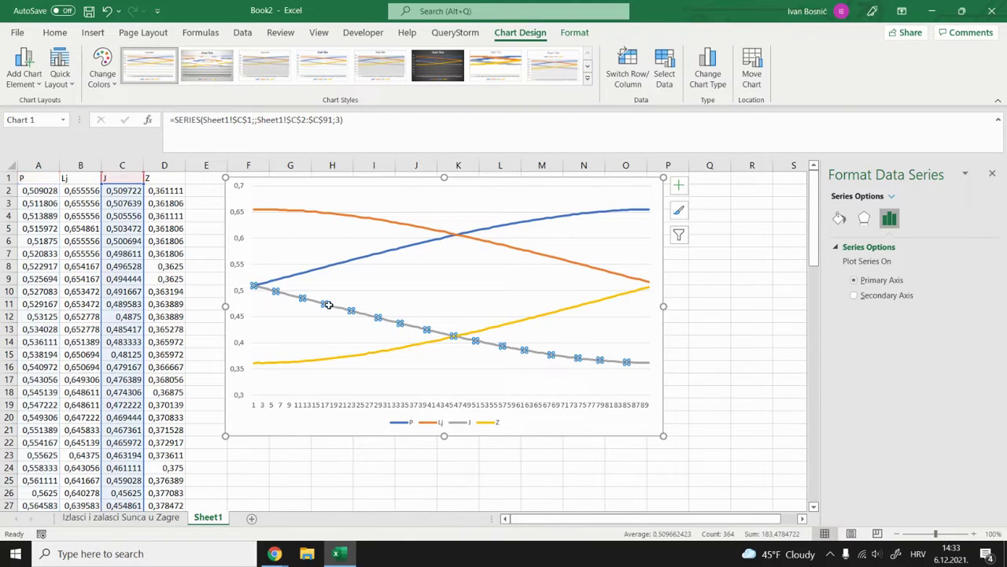
click(358, 360)
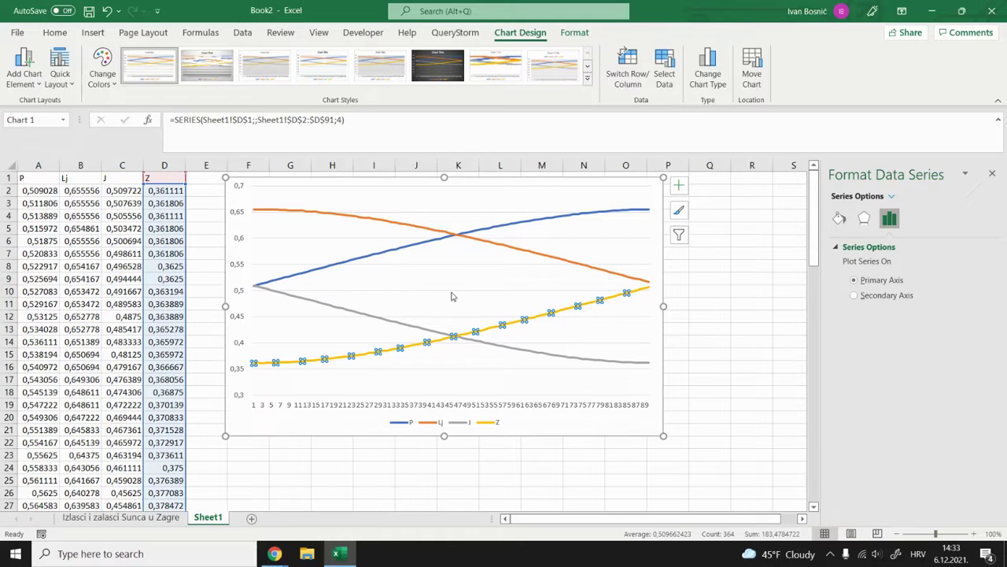
click(279, 293)
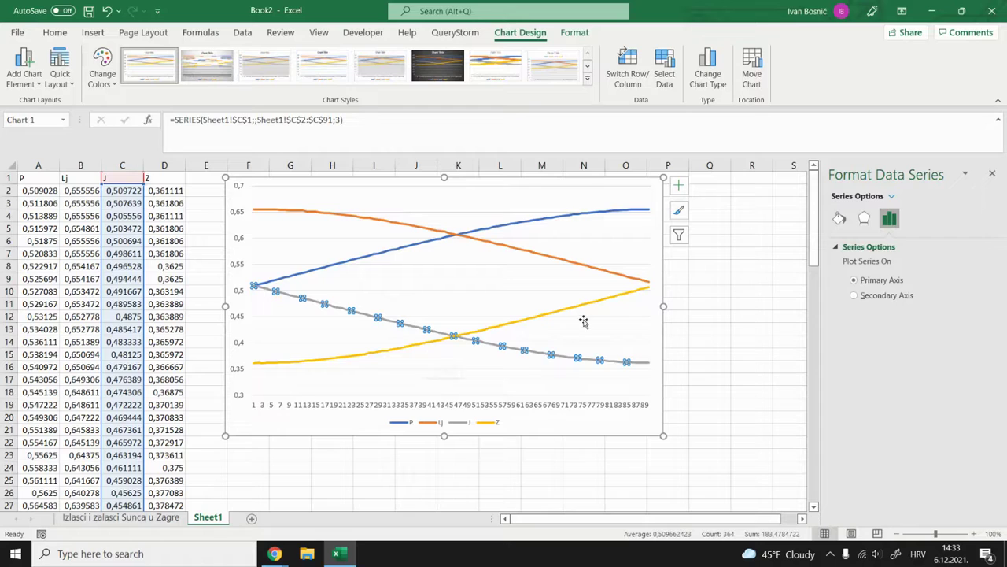
click(454, 289)
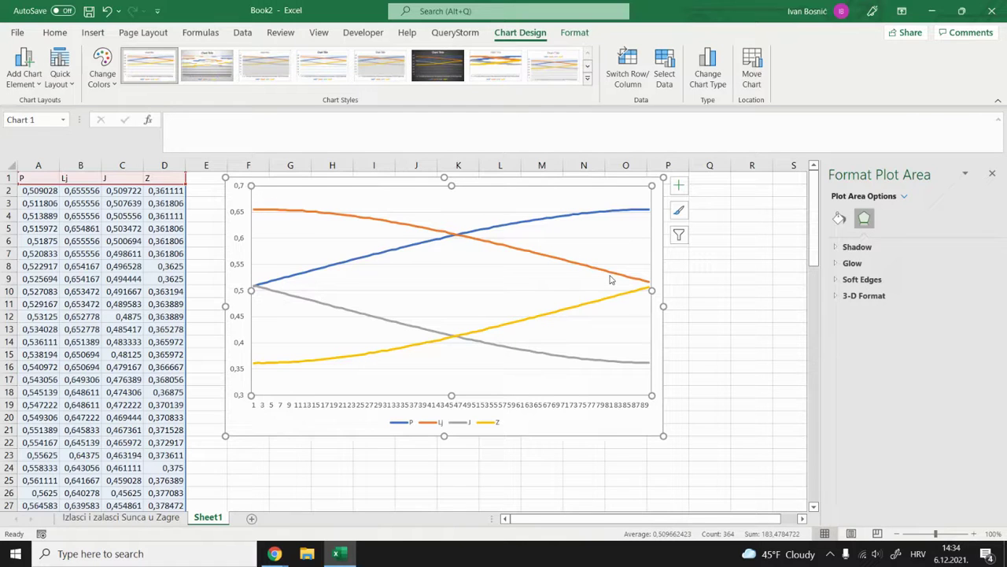
mouse_move(610, 278)
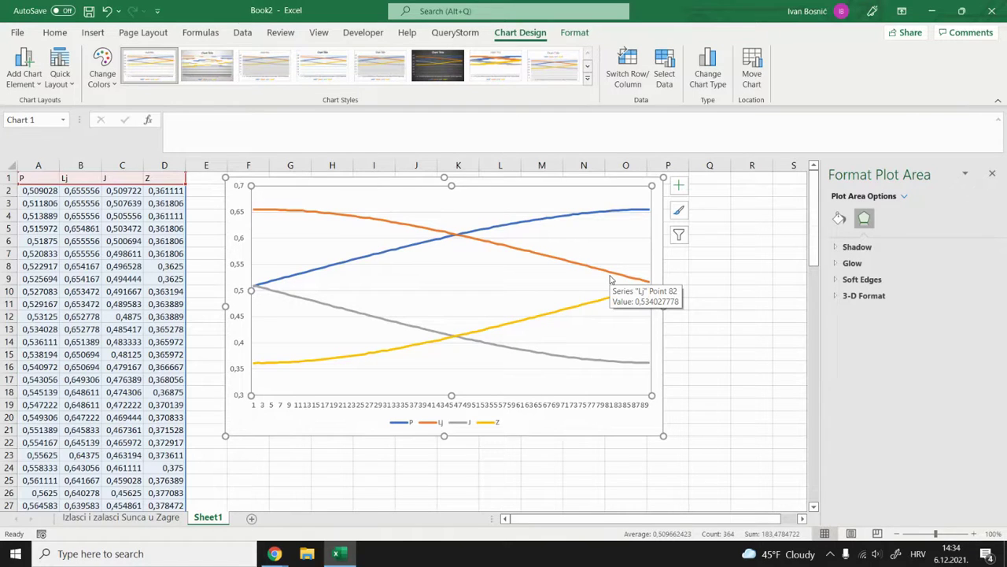